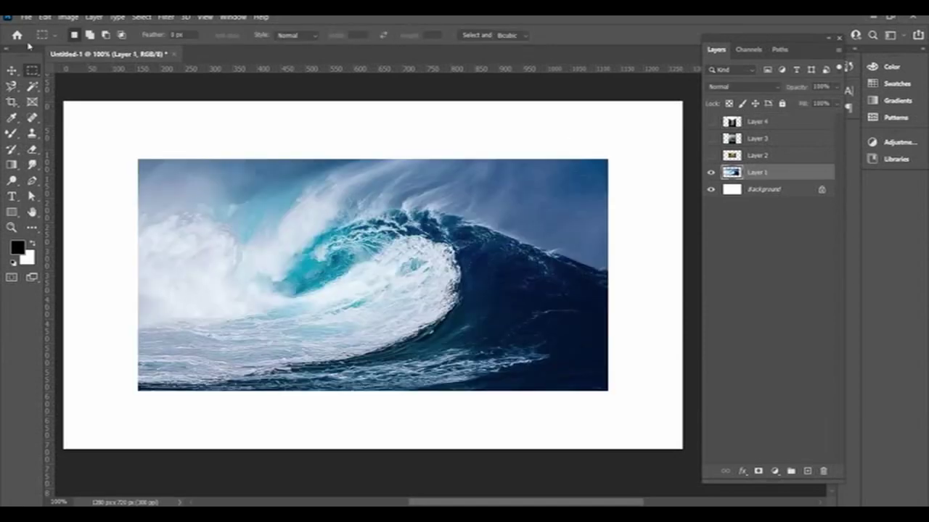
- Scale the wave photo up to about 123.5% and shift it lower on the canvas
{"action": "key", "text": "ctrl+t"}
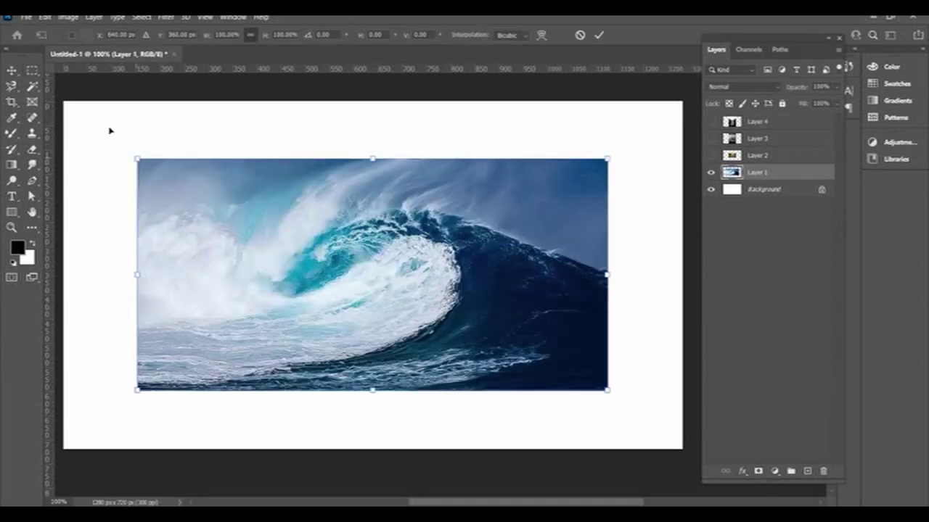
{"action": "left_click_drag", "start_coordinate": [137, 158], "coordinate": [81, 130]}
{"action": "mouse_move", "coordinate": [234, 180]}
{"action": "left_mouse_down"}
{"action": "mouse_move", "coordinate": [258, 222]}
{"action": "mouse_move", "coordinate": [231, 224]}
{"action": "left_mouse_up"}
{"action": "left_click_drag", "start_coordinate": [490, 147], "coordinate": [500, 151]}
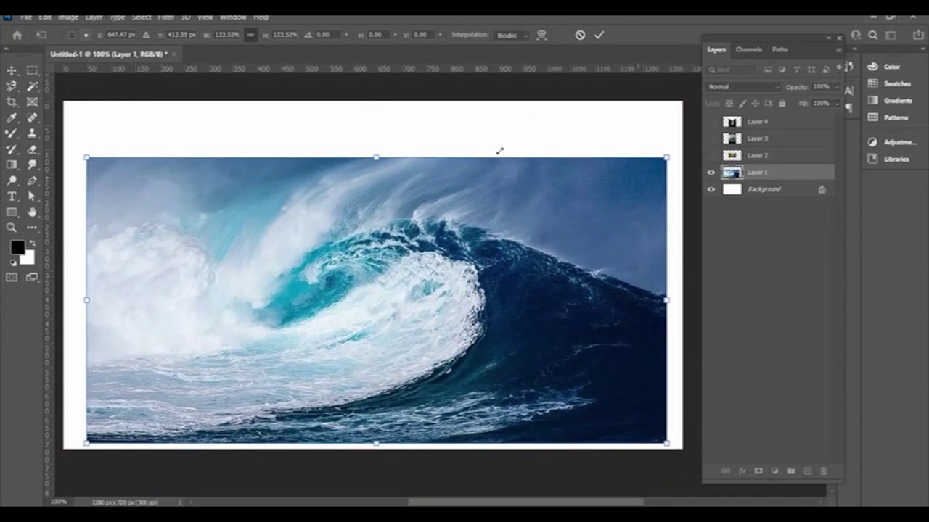
{"action": "mouse_move", "coordinate": [295, 215]}
{"action": "left_mouse_down"}
{"action": "mouse_move", "coordinate": [286, 211]}
{"action": "mouse_move", "coordinate": [301, 222]}
{"action": "mouse_move", "coordinate": [292, 216]}
{"action": "left_mouse_up"}
{"action": "scroll", "coordinate": [135, 155], "scroll_direction": "down", "scroll_amount": 2}
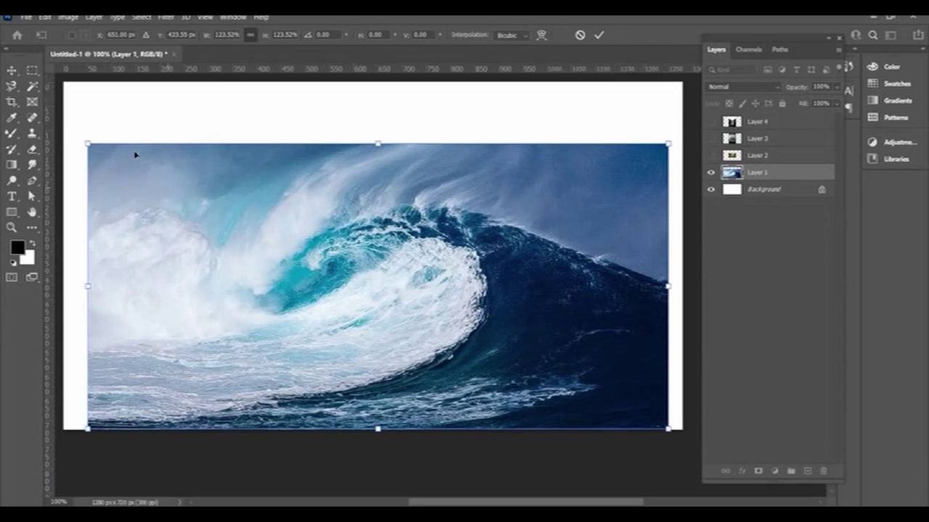
{"action": "scroll", "coordinate": [116, 155], "scroll_direction": "up", "scroll_amount": 1}
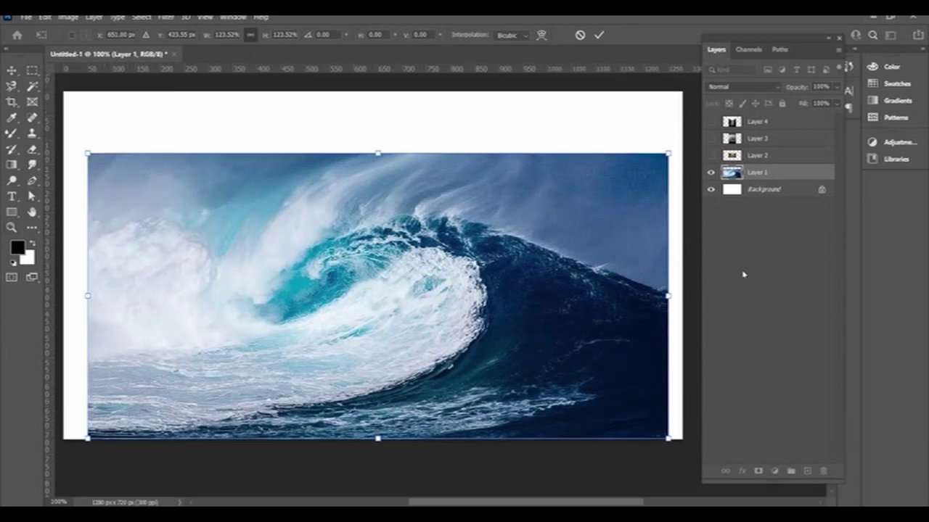
{"action": "key", "text": "Return"}
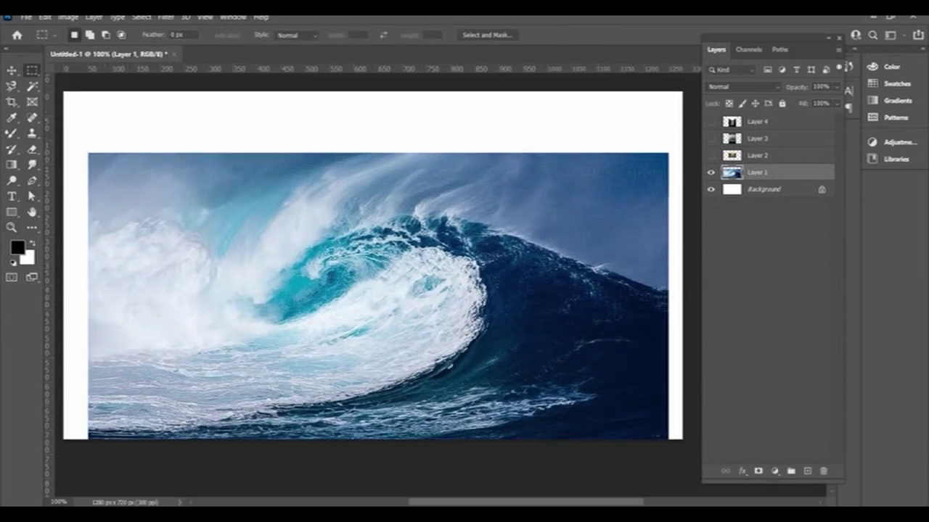
- Content-Aware Fill the white strip along the left edge of the wave photo
{"action": "left_click", "coordinate": [45, 16]}
{"action": "left_click", "coordinate": [49, 193]}
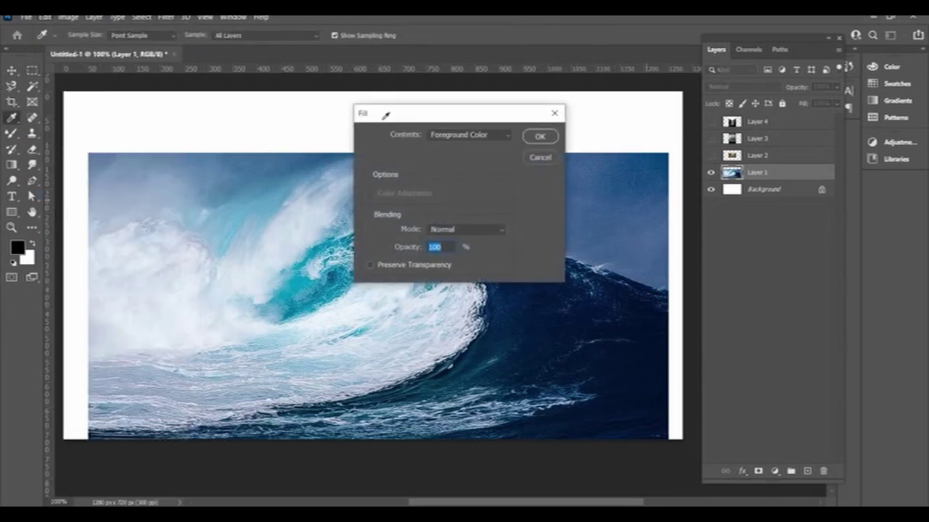
{"action": "key", "text": "Escape"}
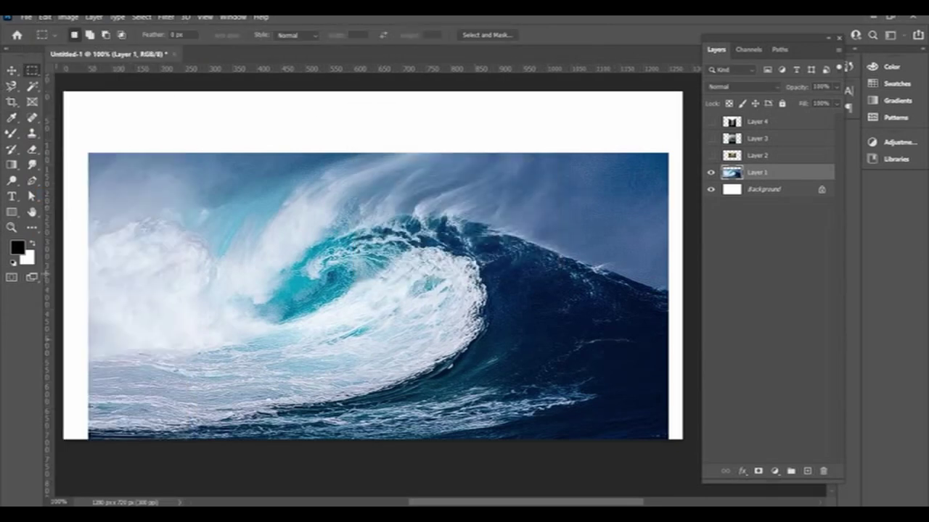
{"action": "left_click_drag", "start_coordinate": [112, 123], "coordinate": [280, 236]}
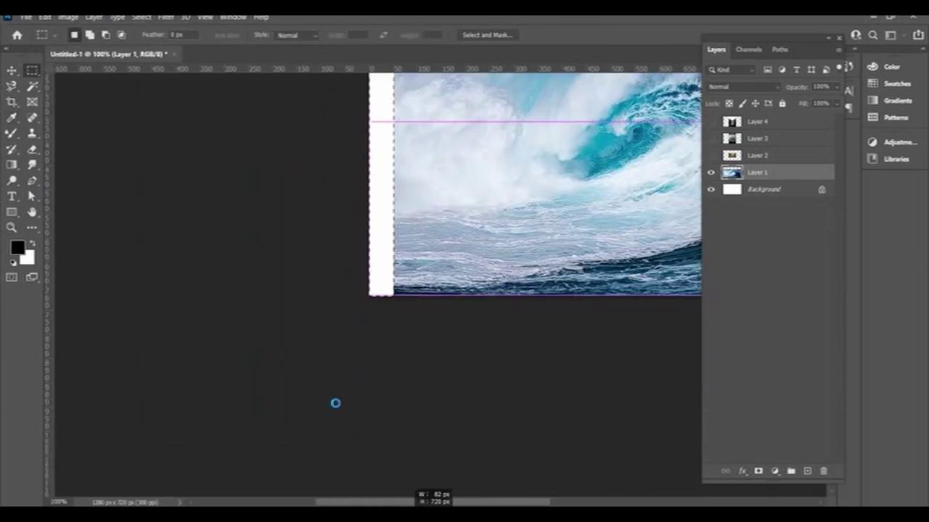
{"action": "left_click", "coordinate": [45, 16]}
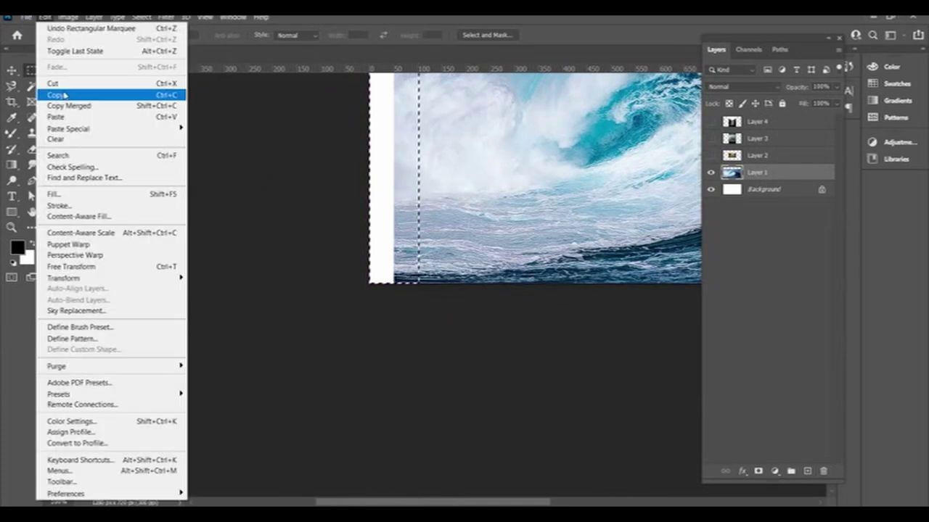
{"action": "left_click", "coordinate": [73, 194]}
{"action": "key", "text": "Return"}
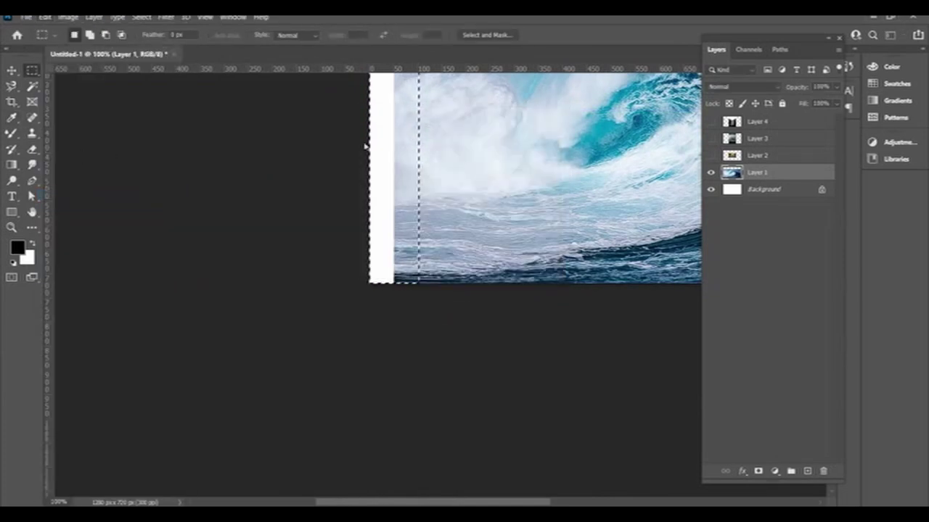
{"action": "key", "text": "ctrl+d"}
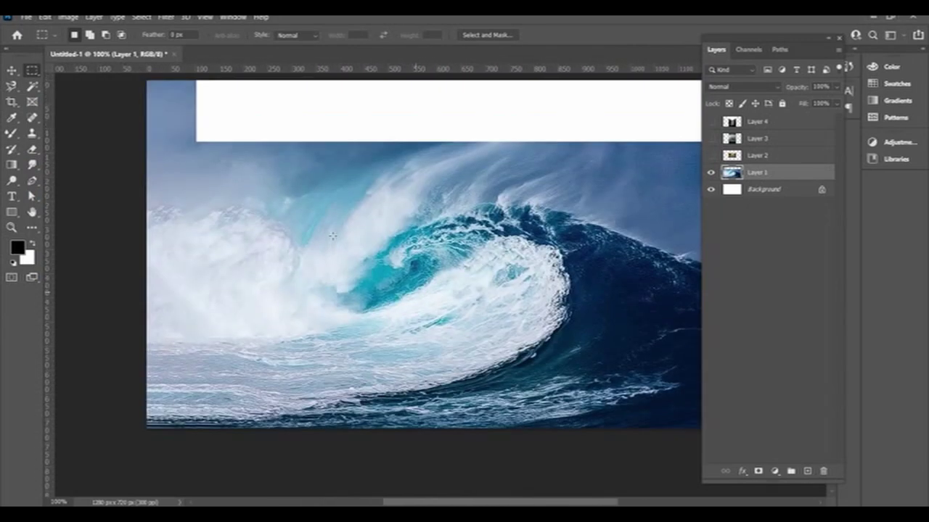
- Content-Aware Fill the white strip along the top of the canvas
{"action": "left_click_drag", "start_coordinate": [148, 74], "coordinate": [566, 172]}
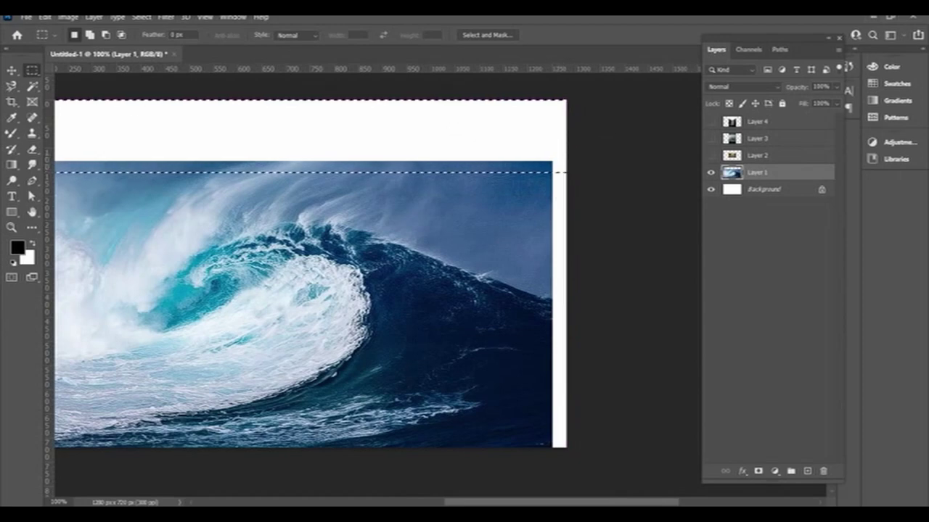
{"action": "left_click", "coordinate": [45, 16]}
{"action": "left_click", "coordinate": [53, 194]}
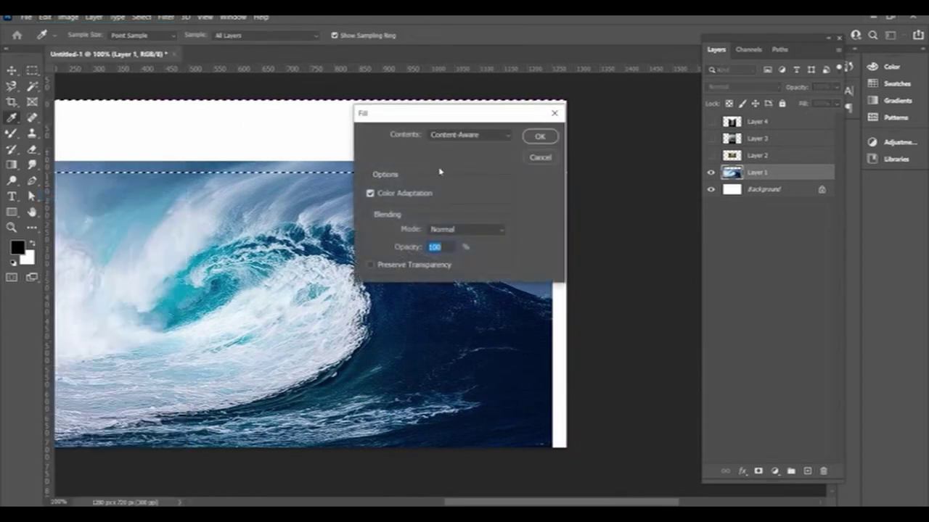
{"action": "key", "text": "Return"}
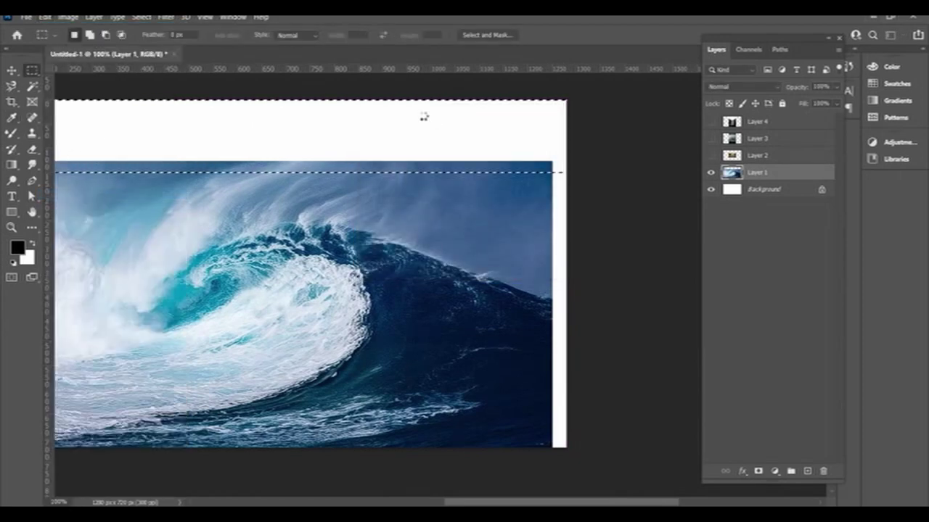
{"action": "key", "text": "ctrl+d"}
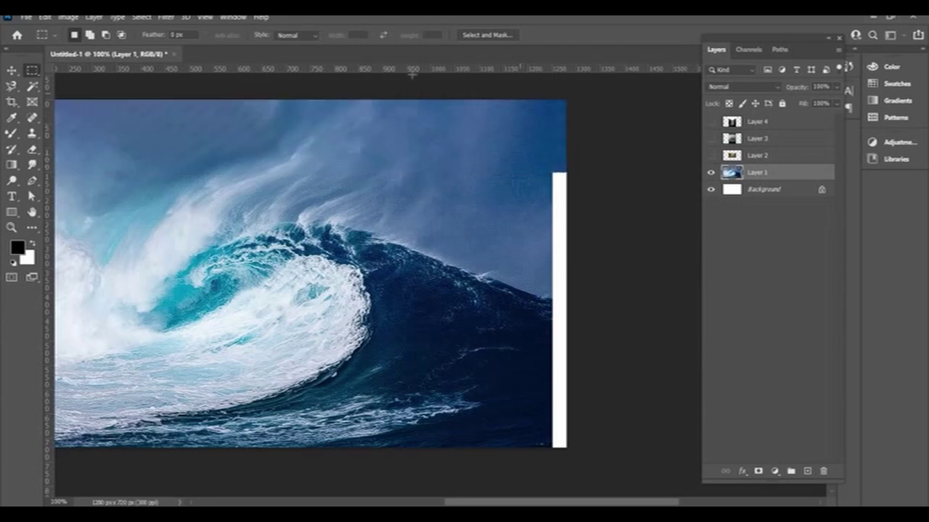
- Content-Aware Fill the white strip along the right edge of the canvas
{"action": "left_click_drag", "start_coordinate": [511, 100], "coordinate": [567, 448]}
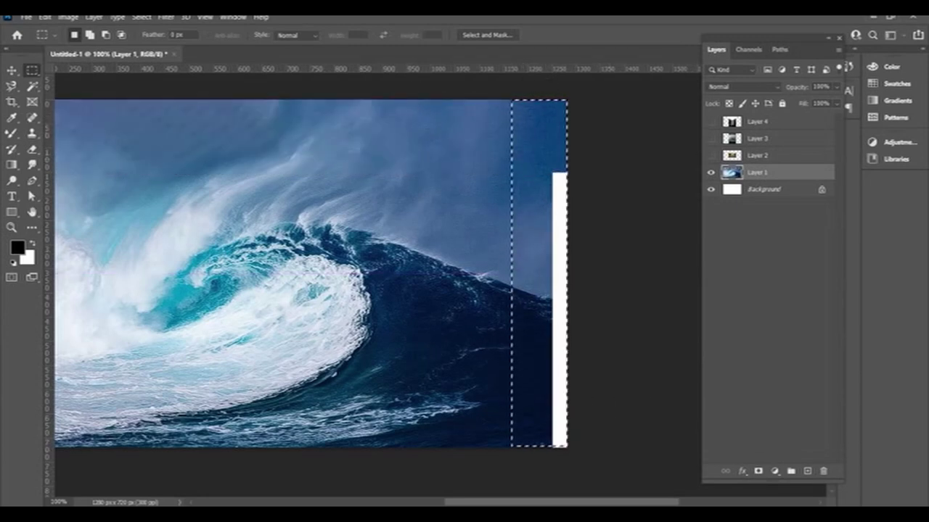
{"action": "left_click", "coordinate": [45, 16]}
{"action": "left_click", "coordinate": [53, 195]}
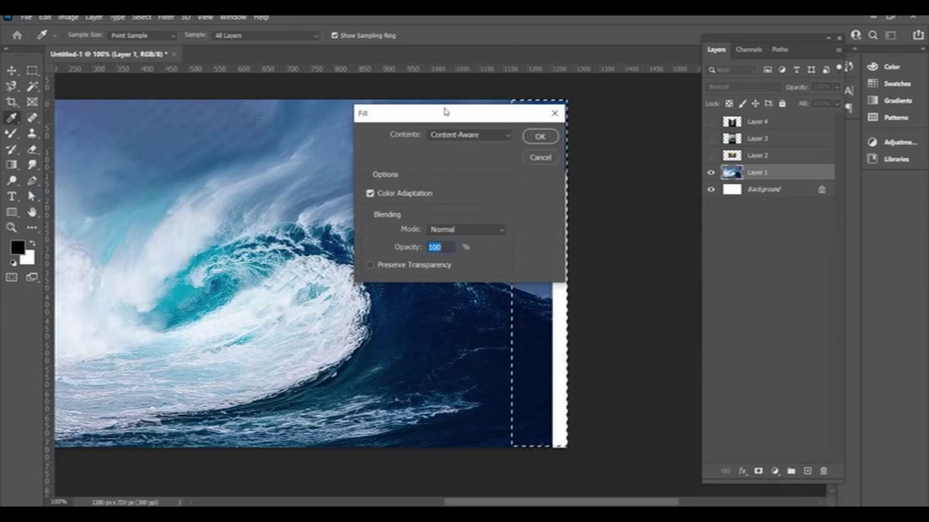
{"action": "left_click", "coordinate": [540, 136]}
{"action": "key", "text": "ctrl+d"}
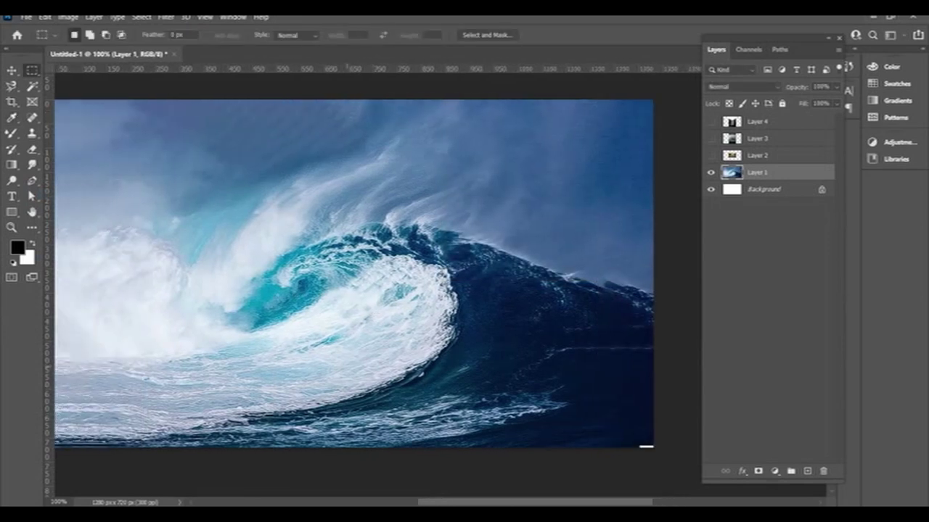
- Select Layer 2's lion with Select Subject, invert, and delete its green background
{"action": "scroll", "coordinate": [277, 295], "scroll_direction": "right", "scroll_amount": 2}
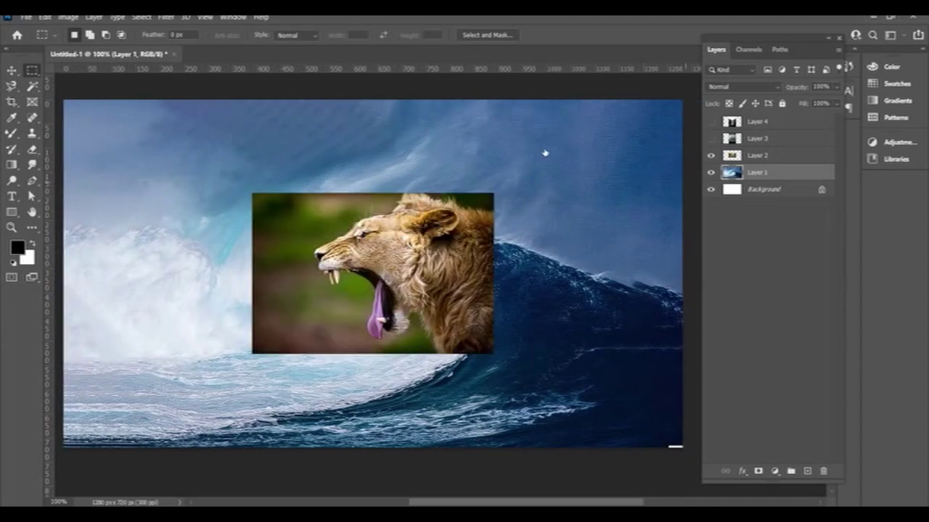
{"action": "left_click", "coordinate": [757, 155]}
{"action": "left_click", "coordinate": [141, 16]}
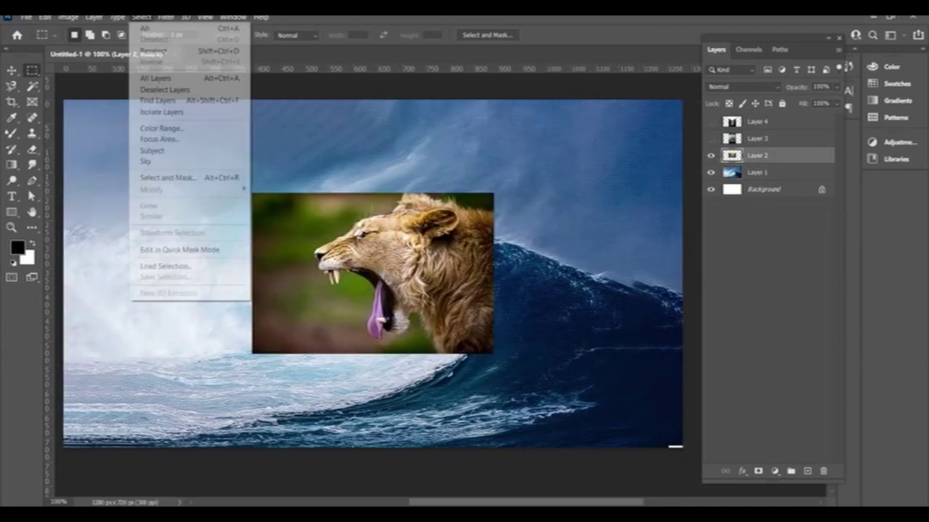
{"action": "key", "text": "Return"}
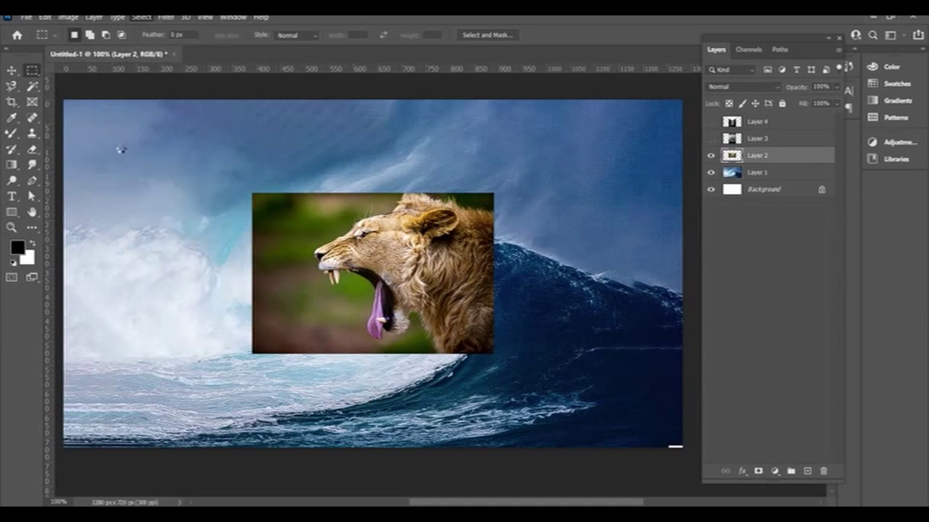
{"action": "left_click", "coordinate": [142, 16]}
{"action": "left_click", "coordinate": [145, 61]}
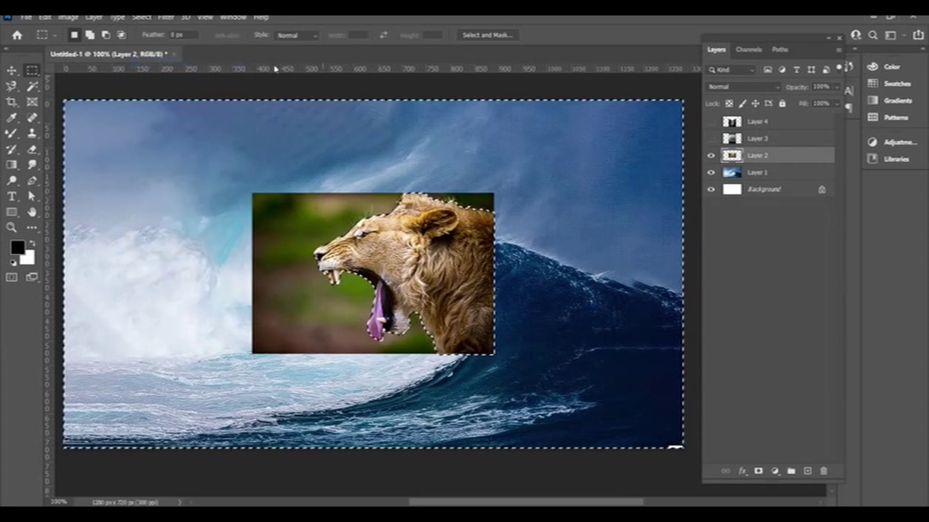
{"action": "key", "text": "Delete"}
{"action": "key", "text": "ctrl+d"}
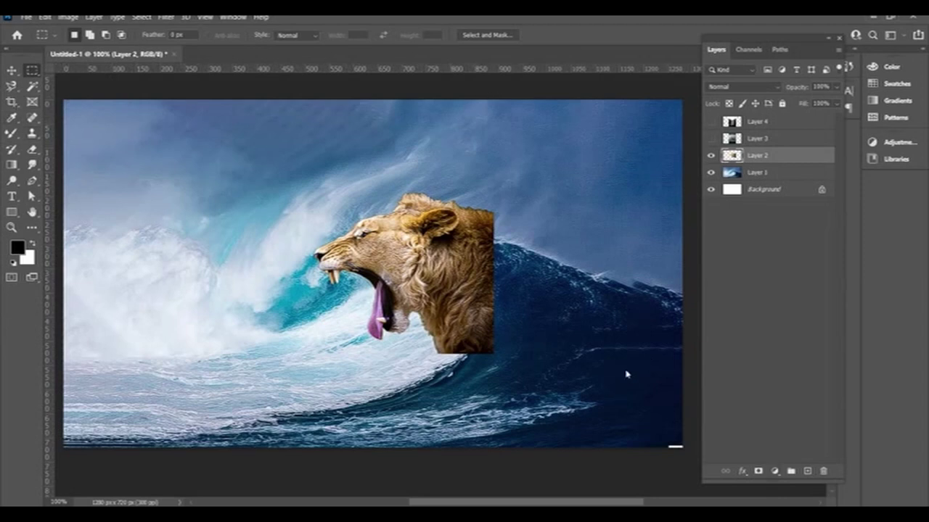
{"action": "left_click", "coordinate": [774, 471]}
- Add a Hue/Saturation adjustment with hue -180 to turn the lion blue
{"action": "left_click", "coordinate": [818, 351]}
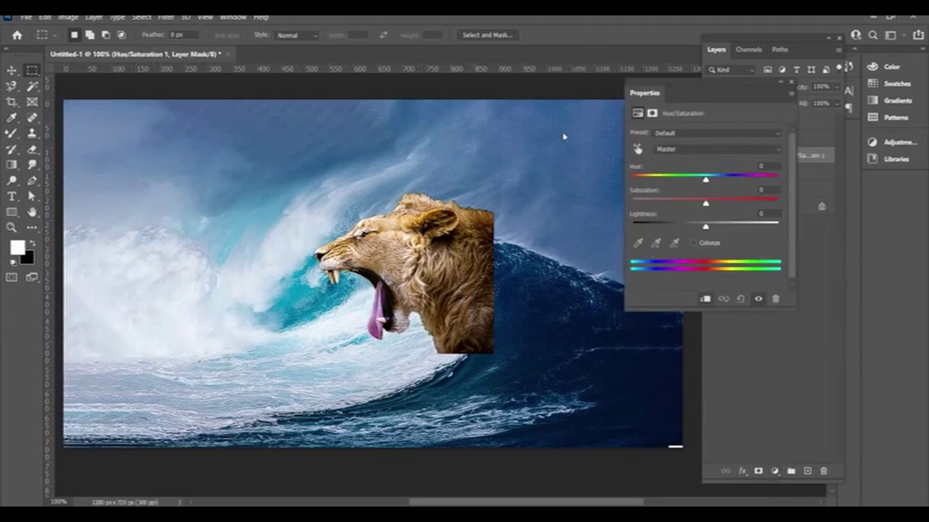
{"action": "left_click_drag", "start_coordinate": [569, 144], "coordinate": [465, 149]}
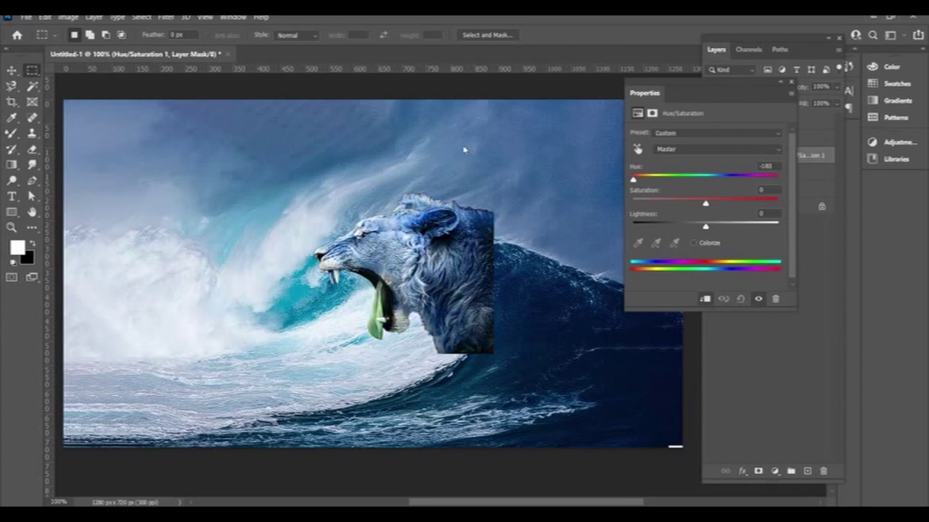
{"action": "double_click", "coordinate": [624, 78]}
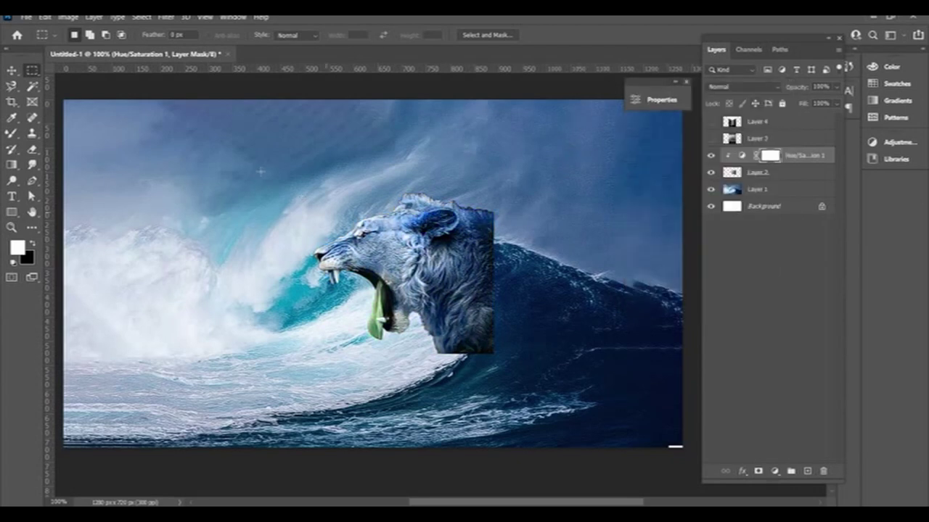
{"action": "key", "text": "ctrl+t"}
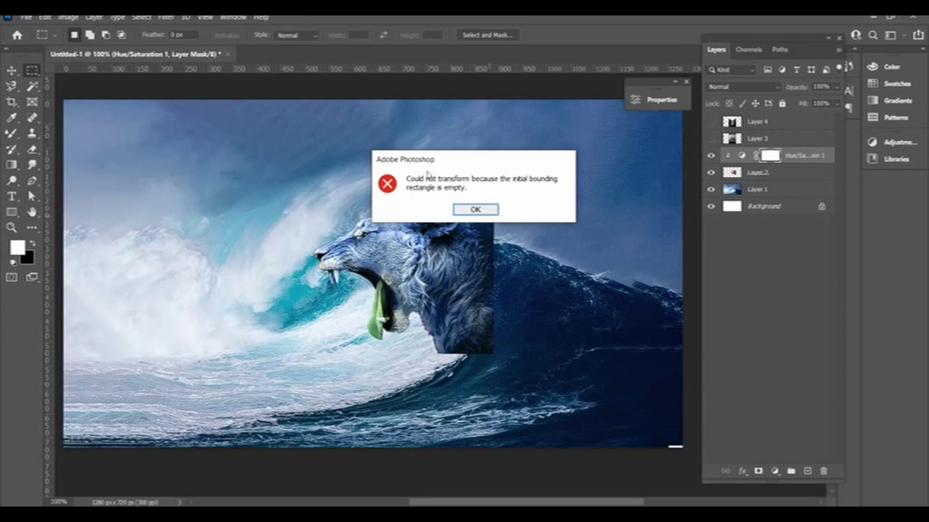
{"action": "key", "text": "Return"}
- Move the lion head lower-left, rotate it about −20°, and add a blank layer mask
{"action": "key", "text": "alt+bracketleft"}
{"action": "key", "text": "ctrl+t"}
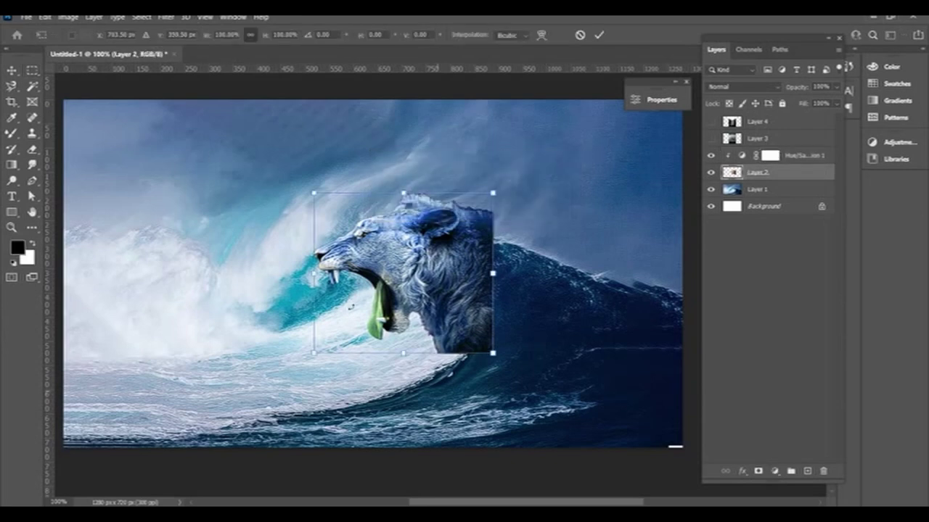
{"action": "left_click_drag", "start_coordinate": [320, 231], "coordinate": [238, 267]}
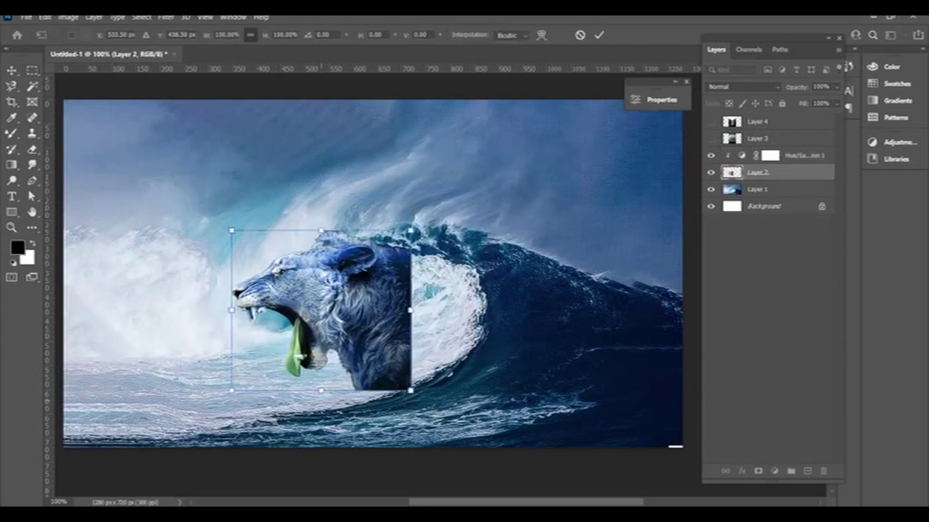
{"action": "left_click_drag", "start_coordinate": [338, 370], "coordinate": [357, 359]}
{"action": "left_click_drag", "start_coordinate": [260, 252], "coordinate": [295, 250]}
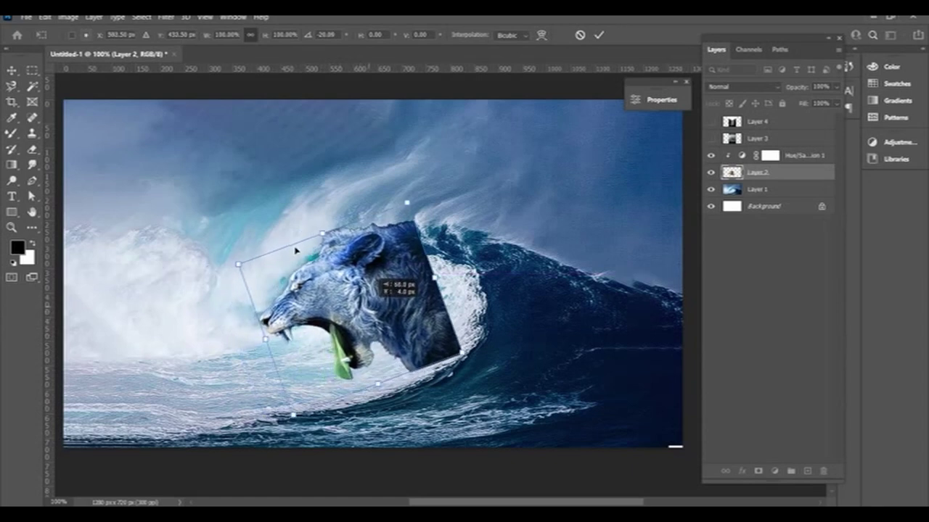
{"action": "key", "text": "Return"}
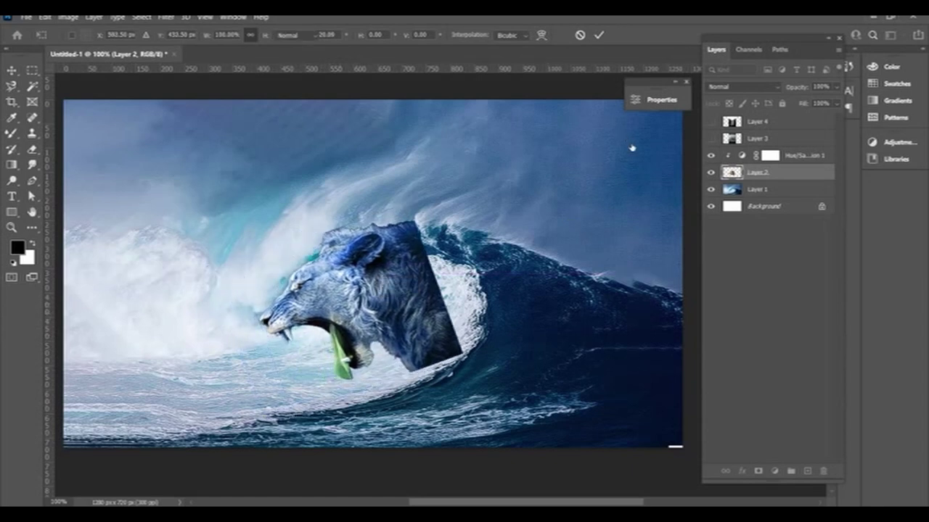
{"action": "key", "text": "m"}
{"action": "key", "text": "ctrl+alt+m"}
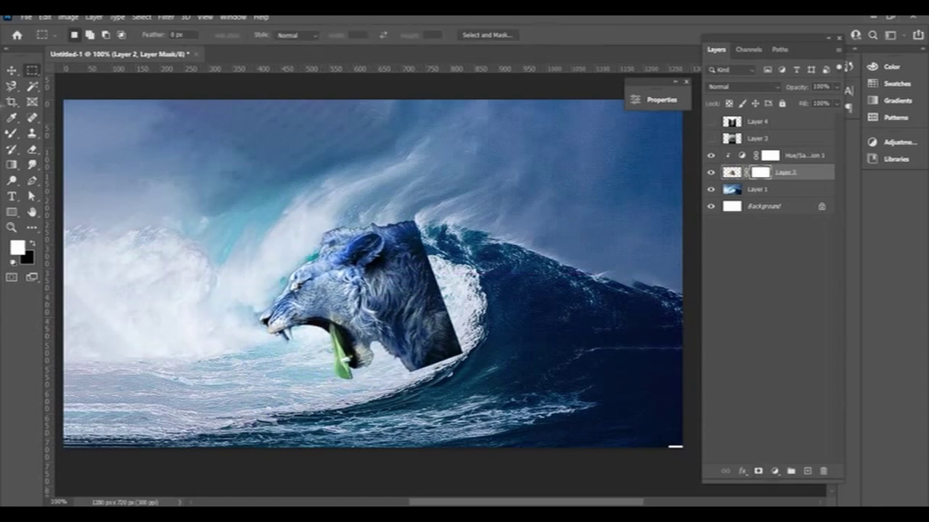
- Paint black on Layer 2's mask to fade the lion's lower-right and right edges
{"action": "key", "text": "b"}
{"action": "left_click", "coordinate": [75, 34]}
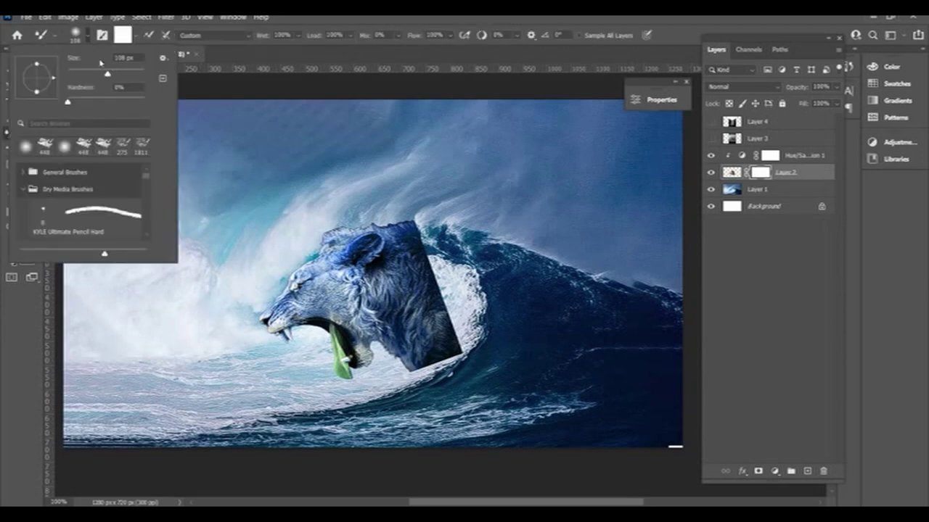
{"action": "key", "text": "Escape"}
{"action": "key", "text": "x"}
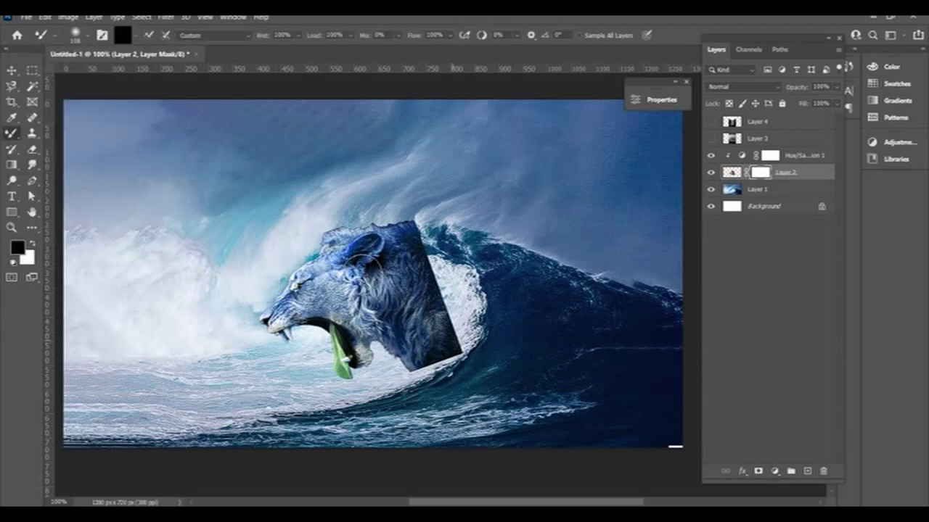
{"action": "left_click_drag", "start_coordinate": [444, 340], "coordinate": [406, 359]}
{"action": "left_click_drag", "start_coordinate": [444, 305], "coordinate": [439, 356]}
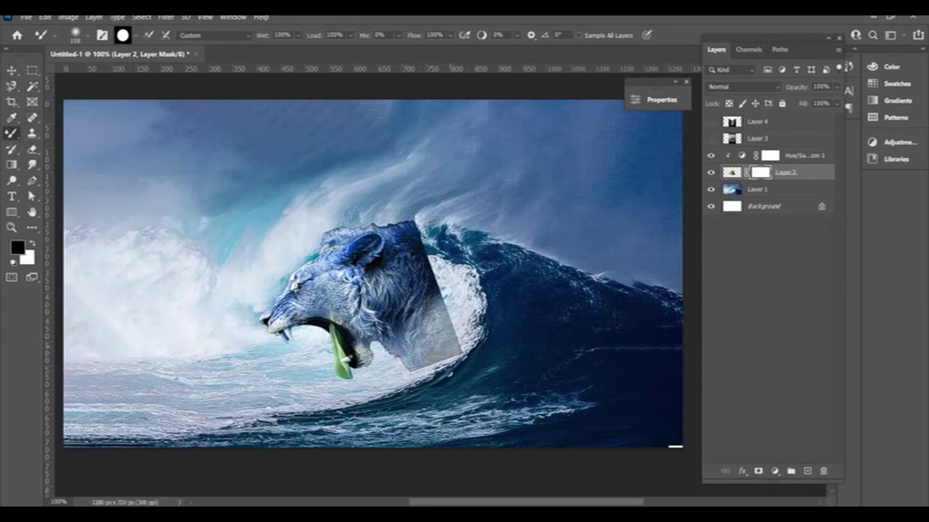
{"action": "mouse_move", "coordinate": [435, 312]}
{"action": "left_mouse_down"}
{"action": "mouse_move", "coordinate": [428, 359]}
{"action": "mouse_move", "coordinate": [412, 226]}
{"action": "left_mouse_up"}
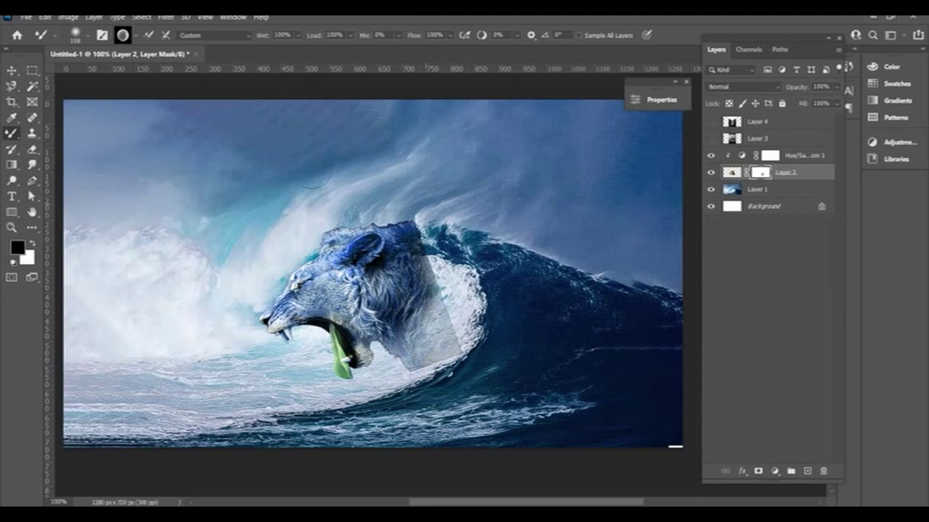
{"action": "left_click_drag", "start_coordinate": [421, 265], "coordinate": [425, 305]}
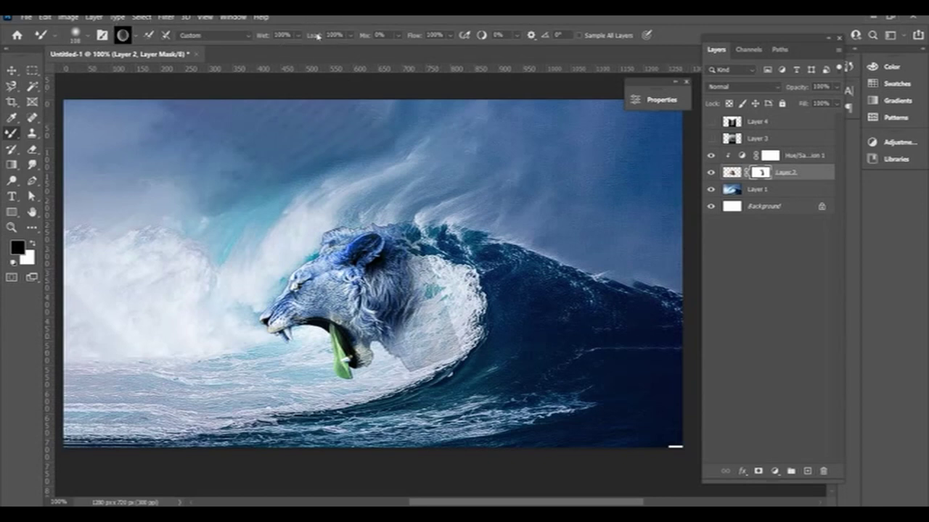
- Nudge the lion head slightly up-left, then hide the lion layer
{"action": "key", "text": "ctrl+t"}
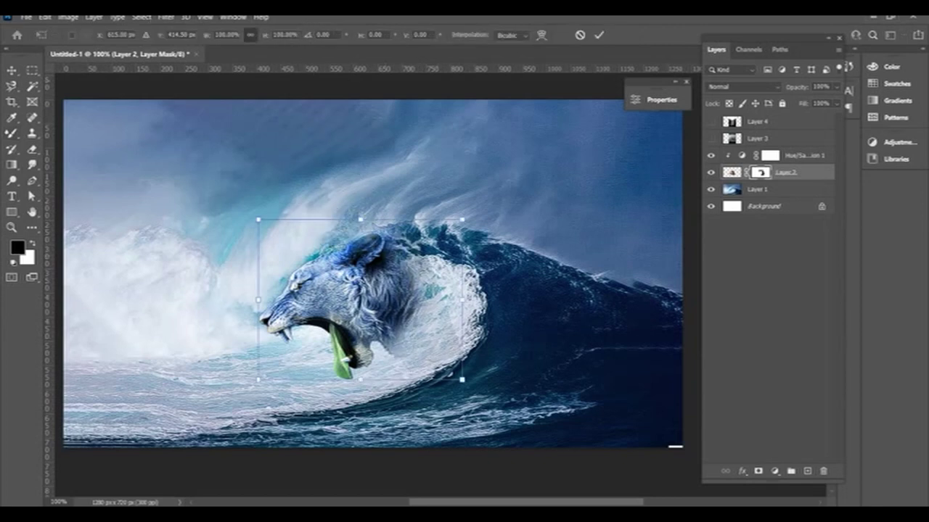
{"action": "left_click_drag", "start_coordinate": [295, 262], "coordinate": [288, 255]}
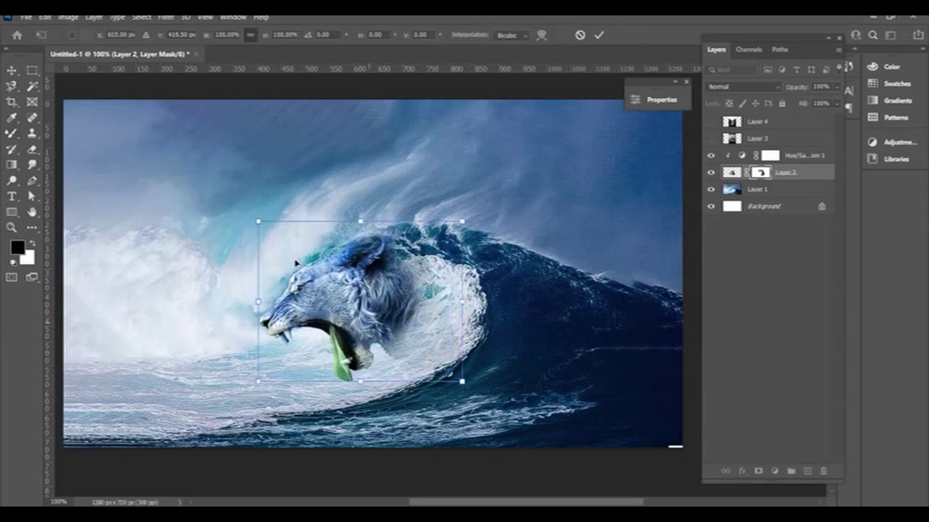
{"action": "key", "text": "Return"}
{"action": "key", "text": "ctrl+comma"}
- Magnetic Lasso the wave curl on Layer 1 and copy it to a new layer
{"action": "key", "text": "alt+bracketleft"}
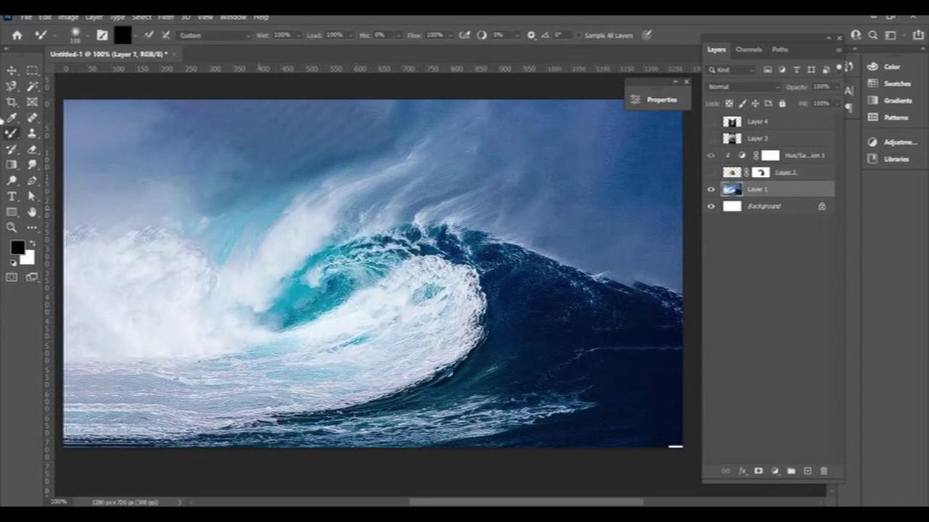
{"action": "key", "text": "m"}
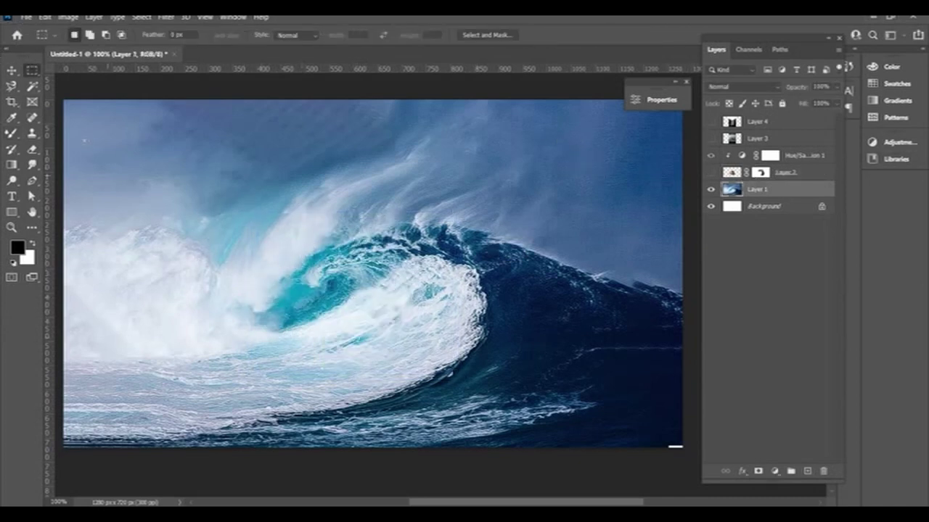
{"action": "left_click", "coordinate": [11, 86]}
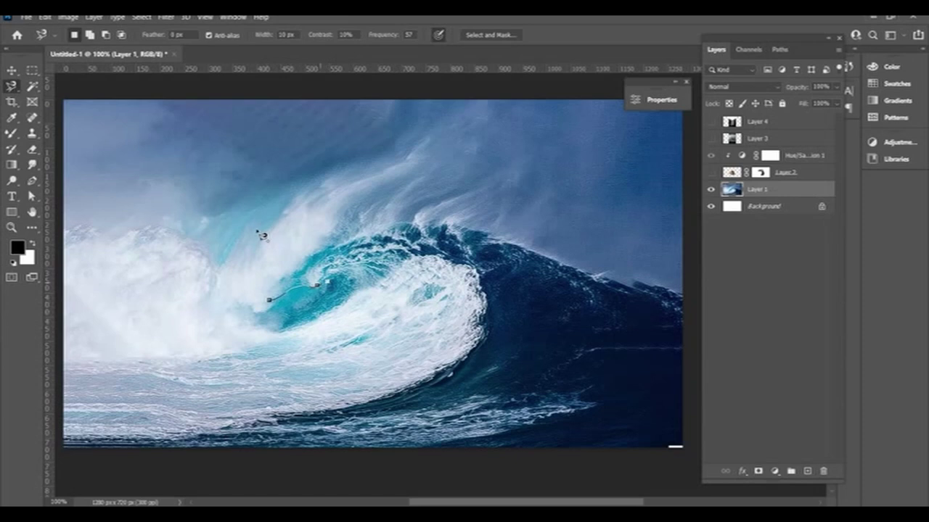
{"action": "key", "text": "Return"}
{"action": "left_click", "coordinate": [259, 307]}
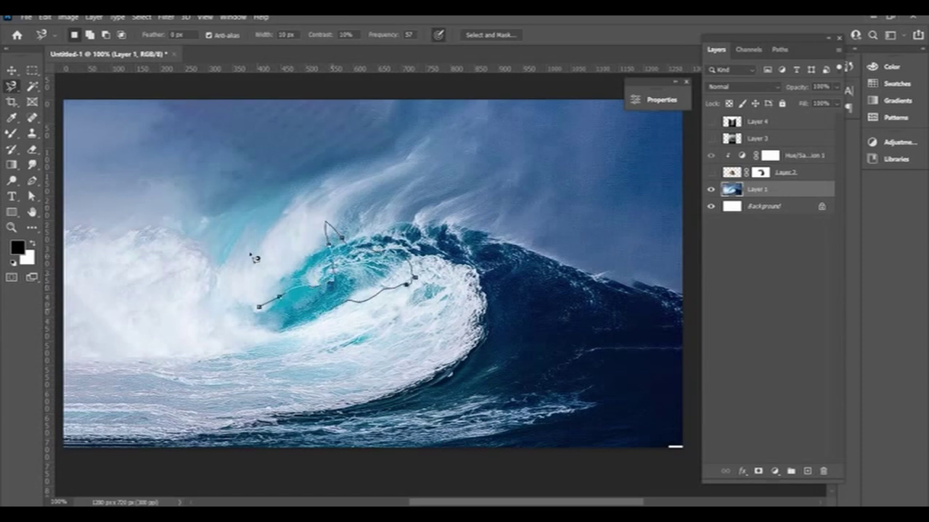
{"action": "key", "text": "Return"}
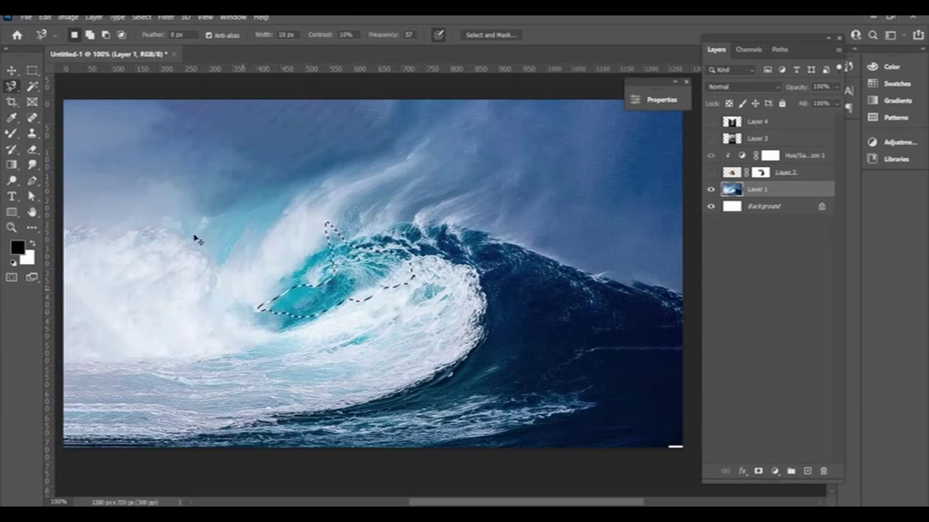
{"action": "key", "text": "ctrl+j"}
- Clip the wave copy above the lion in Overlay mode, with the cyan-blue Hue/Saturation beneath it
{"action": "key", "text": "ctrl+bracketright"}
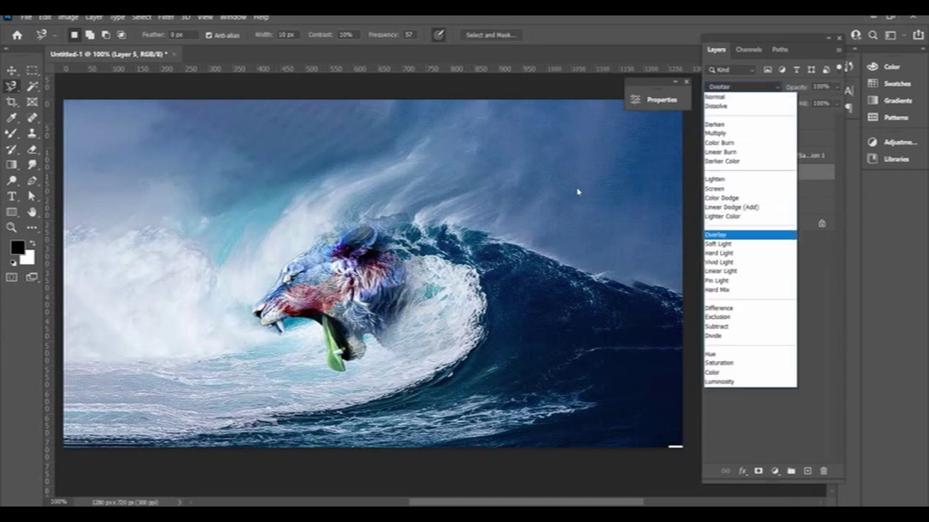
{"action": "key", "text": "Down"}
{"action": "key", "text": "Up"}
{"action": "key", "text": "Return"}
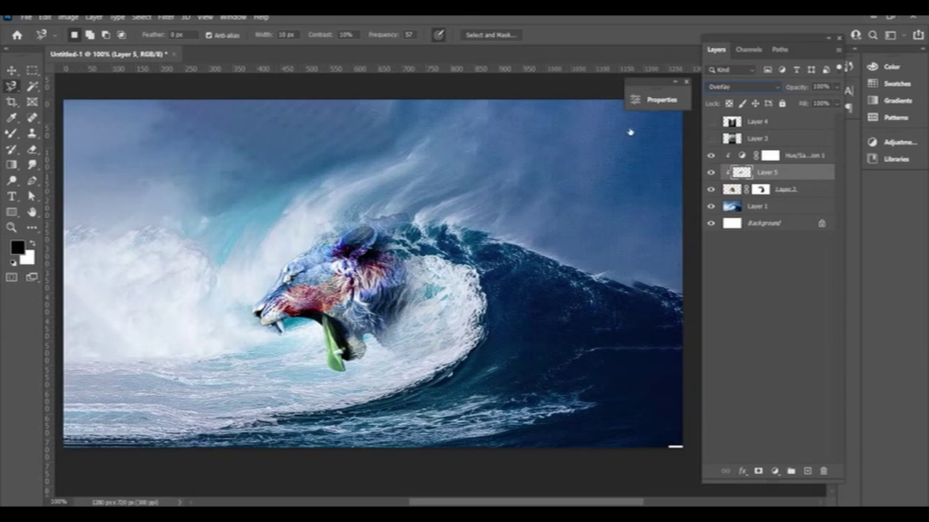
{"action": "key", "text": "alt+bracketright"}
{"action": "key", "text": "ctrl+bracketleft"}
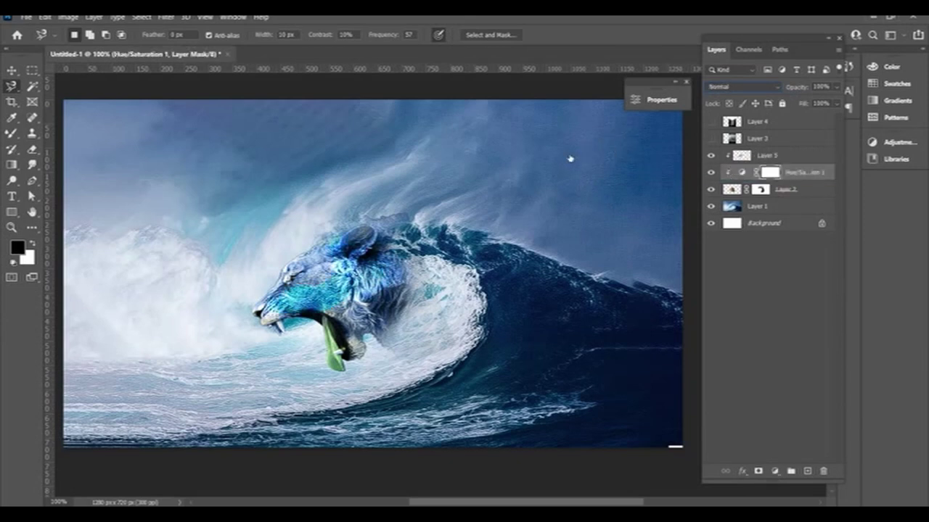
{"action": "key", "text": "ctrl+t"}
- Rotate the wave overlay about −11.4° and scale it to about 345% across the lion head
{"action": "key", "text": "Return"}
{"action": "key", "text": "alt+bracketright"}
{"action": "key", "text": "ctrl+t"}
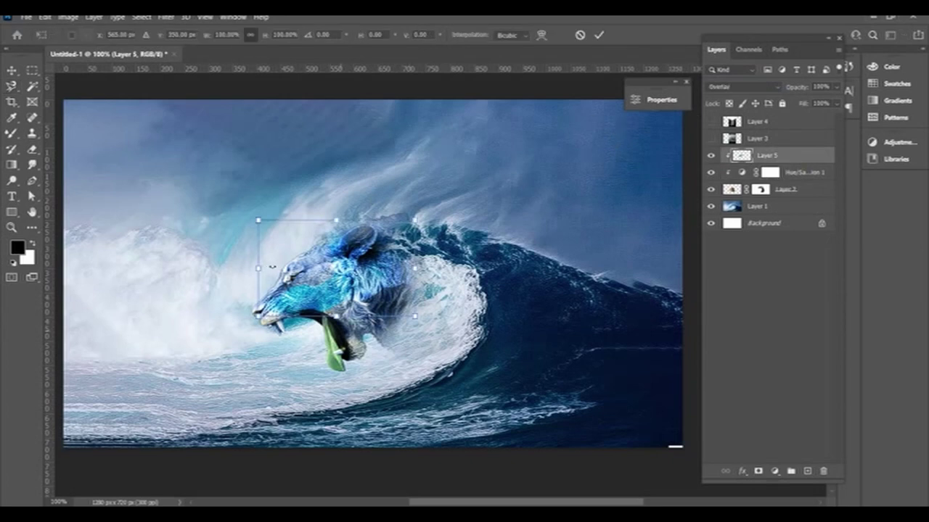
{"action": "left_click_drag", "start_coordinate": [591, 118], "coordinate": [555, 71]}
{"action": "left_click_drag", "start_coordinate": [249, 237], "coordinate": [208, 225]}
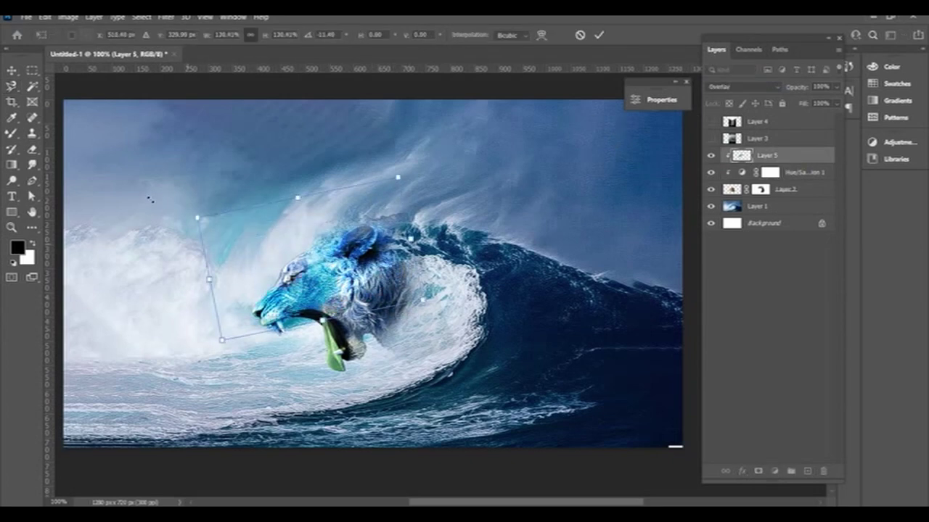
{"action": "left_click_drag", "start_coordinate": [348, 250], "coordinate": [325, 238]}
{"action": "left_click_drag", "start_coordinate": [404, 295], "coordinate": [501, 329]}
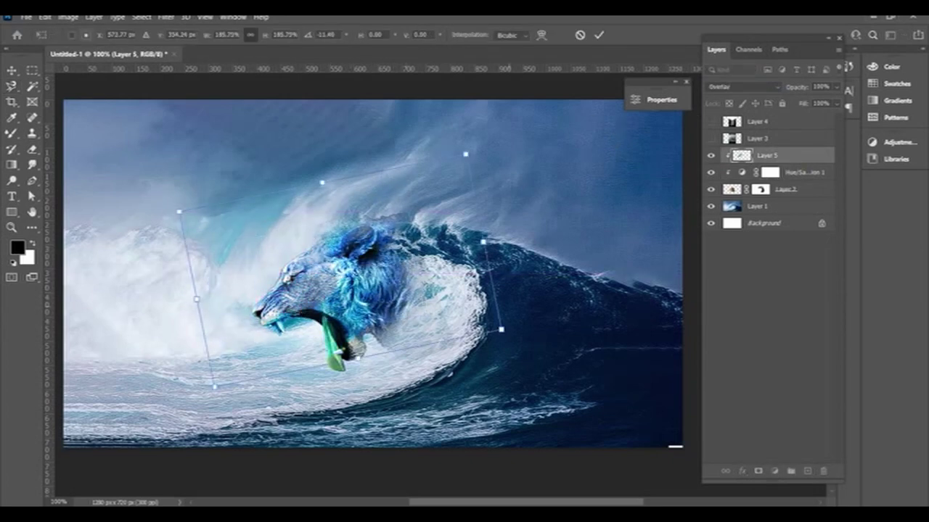
{"action": "left_click_drag", "start_coordinate": [143, 172], "coordinate": [195, 180]}
{"action": "left_click_drag", "start_coordinate": [501, 329], "coordinate": [563, 352]}
{"action": "mouse_move", "coordinate": [77, 174]}
{"action": "left_mouse_down"}
{"action": "mouse_move", "coordinate": [79, 155]}
{"action": "mouse_move", "coordinate": [109, 164]}
{"action": "left_mouse_up"}
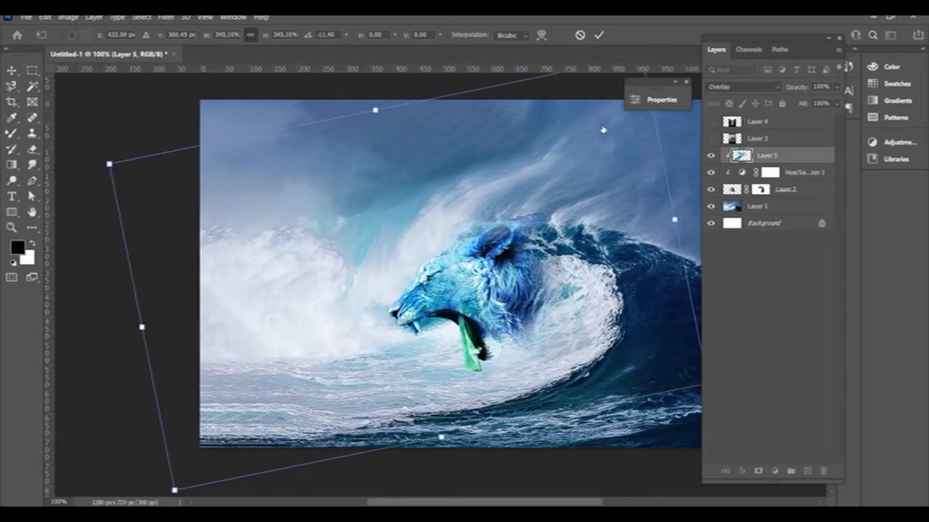
{"action": "key", "text": "Return"}
- Re-clip the wave overlay to the lion layer and reveal the waterfall picture layer
{"action": "right_click", "coordinate": [758, 155]}
{"action": "left_click", "coordinate": [790, 230]}
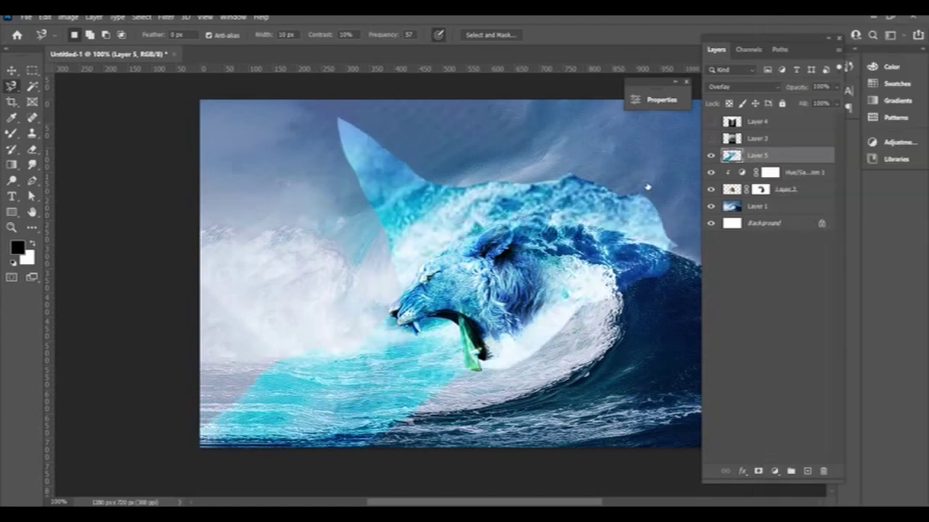
{"action": "right_click", "coordinate": [758, 155]}
{"action": "left_click", "coordinate": [682, 229]}
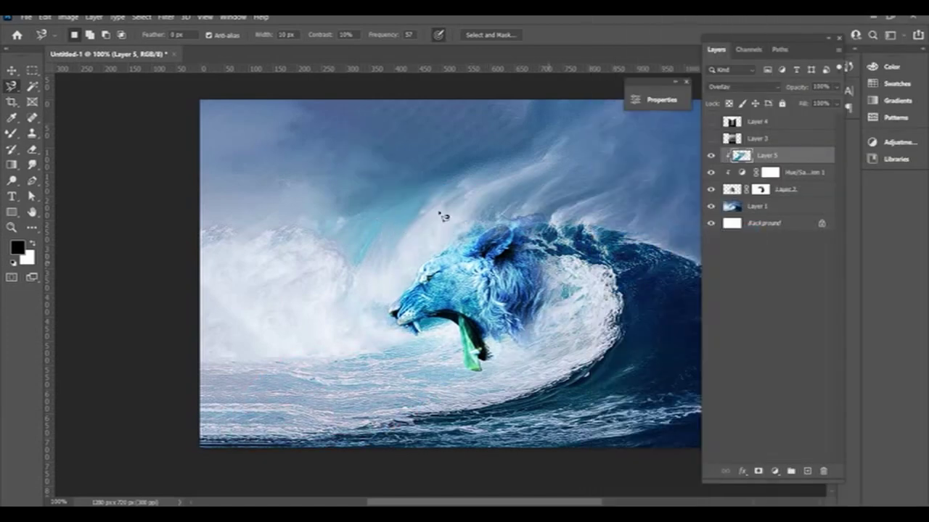
{"action": "key", "text": "ctrl+minus"}
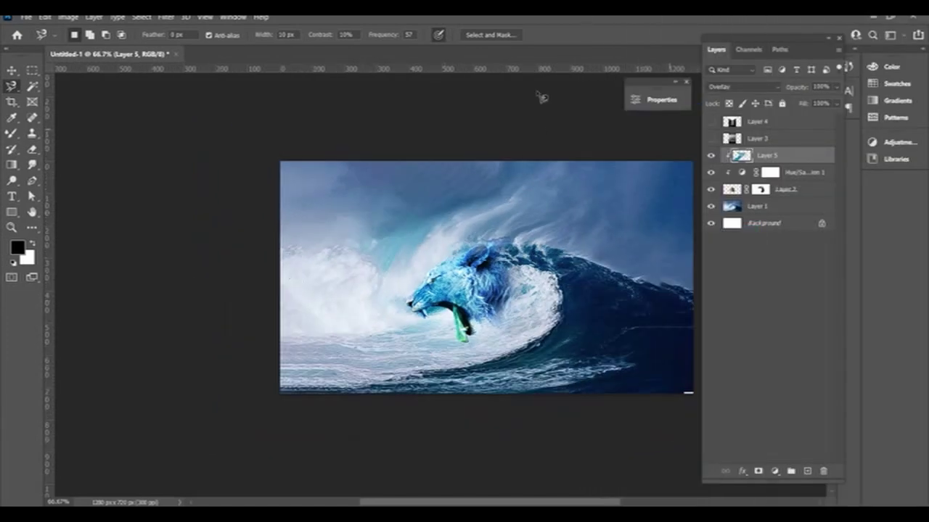
{"action": "key", "text": "ctrl+z"}
{"action": "key", "text": "ctrl+z"}
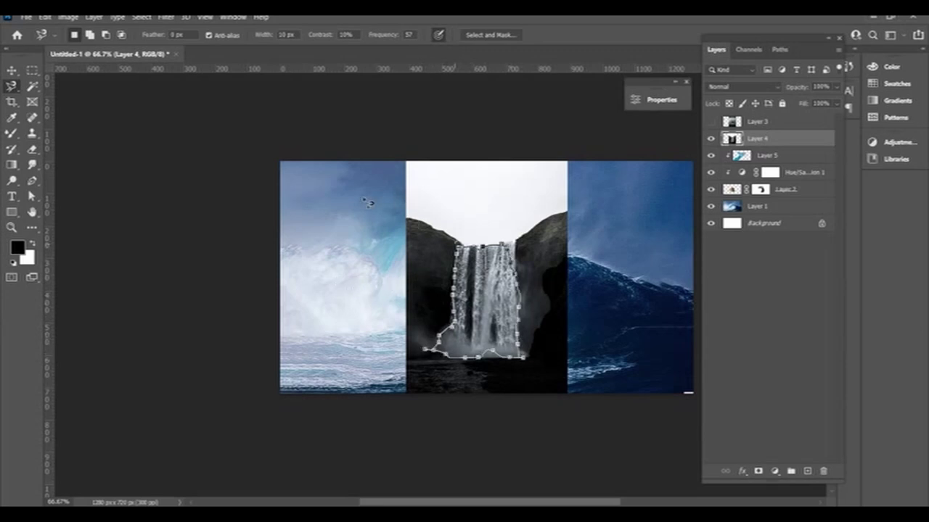
- Copy the traced waterfall to a new beam layer blended in Screen mode
{"action": "key", "text": "Return"}
{"action": "key", "text": "v"}
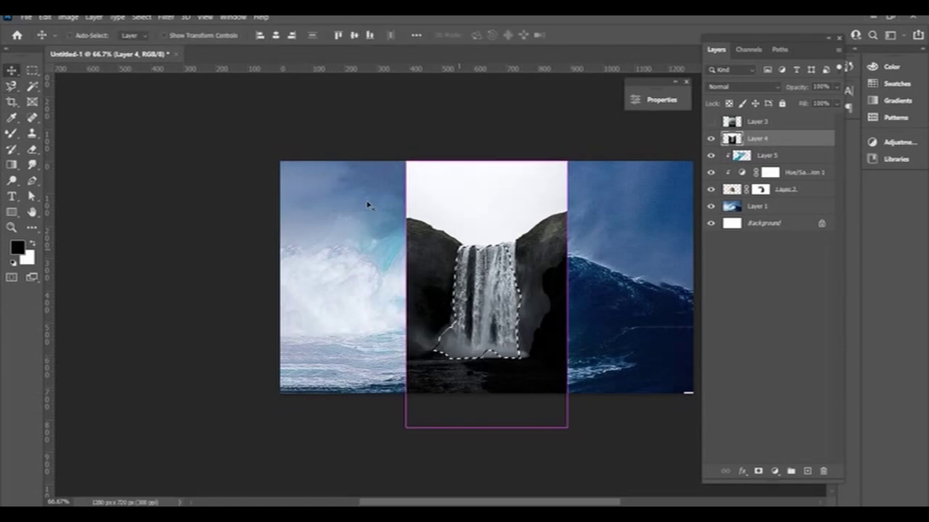
{"action": "key", "text": "ctrl+j"}
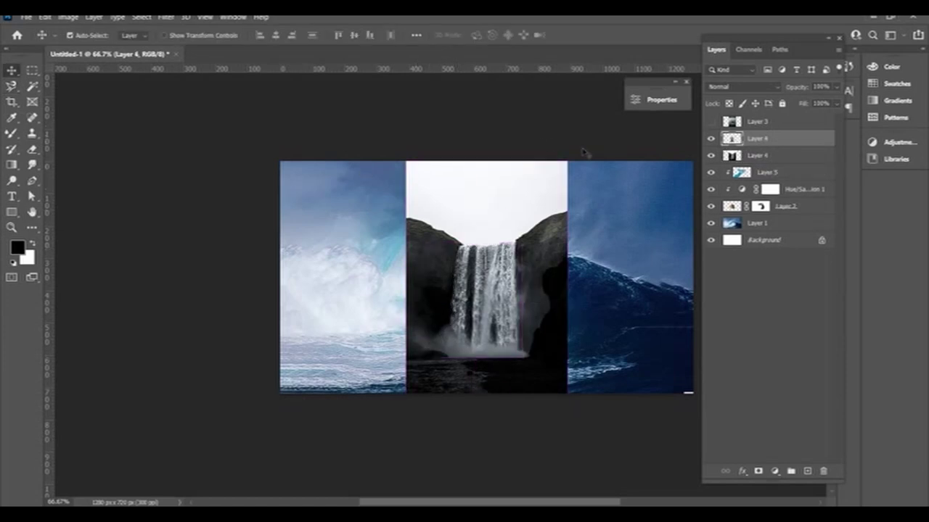
{"action": "key", "text": "Down"}
{"action": "key", "text": "Down"}
{"action": "key", "text": "Down"}
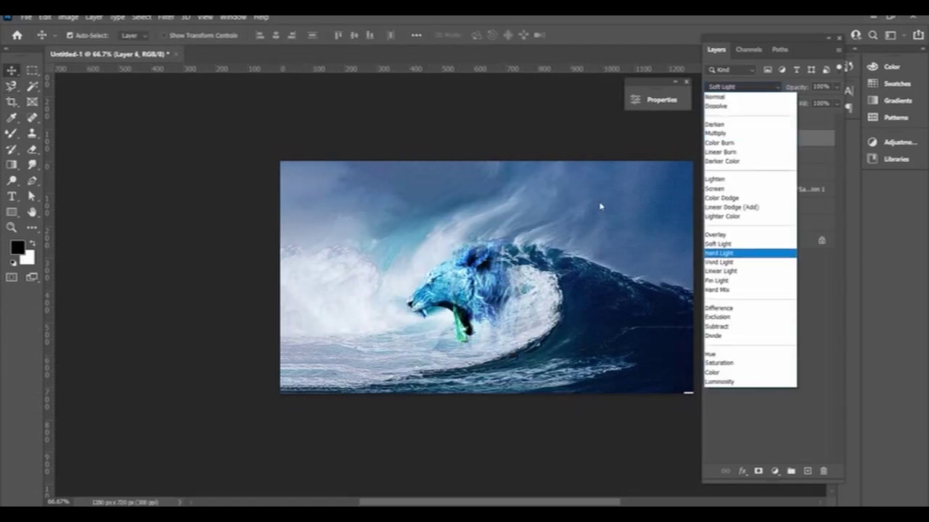
{"action": "key", "text": "Up"}
{"action": "key", "text": "Up"}
{"action": "key", "text": "Up"}
{"action": "key", "text": "Return"}
- Tilt the beam and move it to hang down from the lion's mouth
{"action": "key", "text": "ctrl+t"}
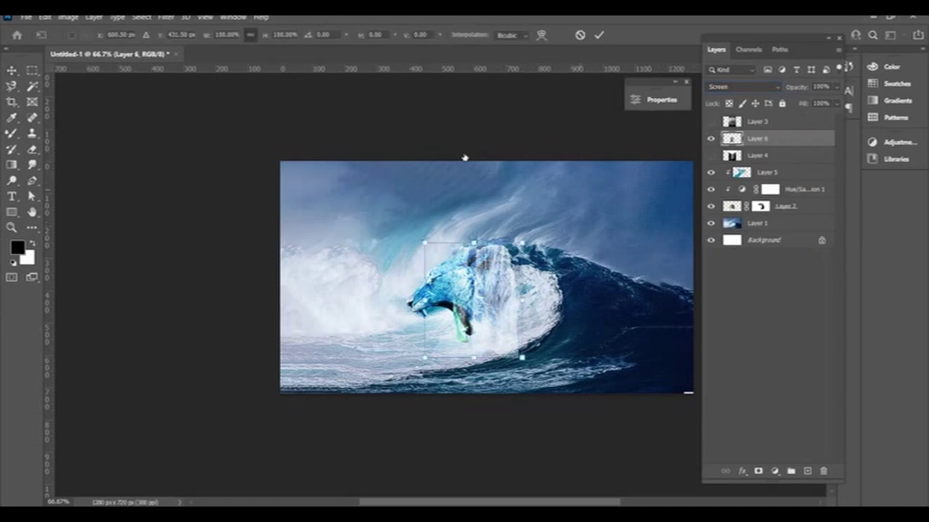
{"action": "left_click_drag", "start_coordinate": [371, 311], "coordinate": [319, 348]}
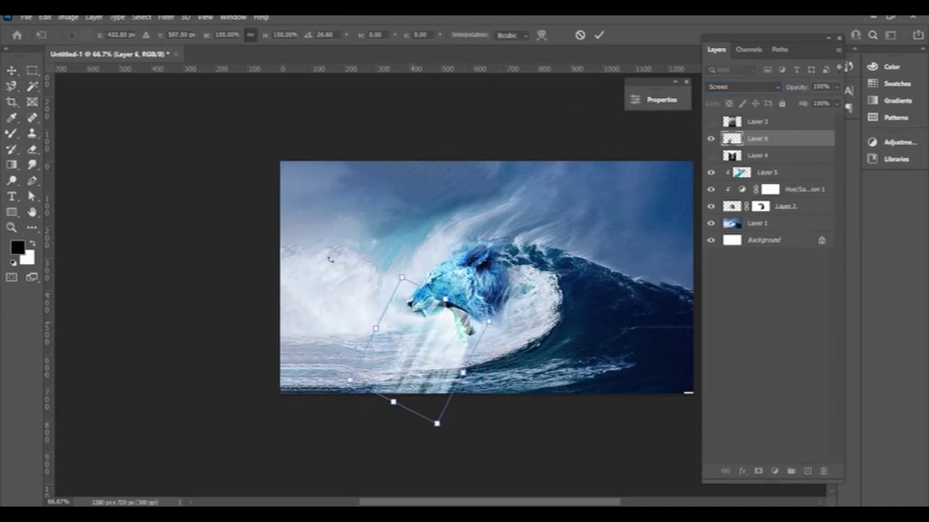
{"action": "key", "text": "Return"}
{"action": "left_click_drag", "start_coordinate": [356, 286], "coordinate": [350, 272]}
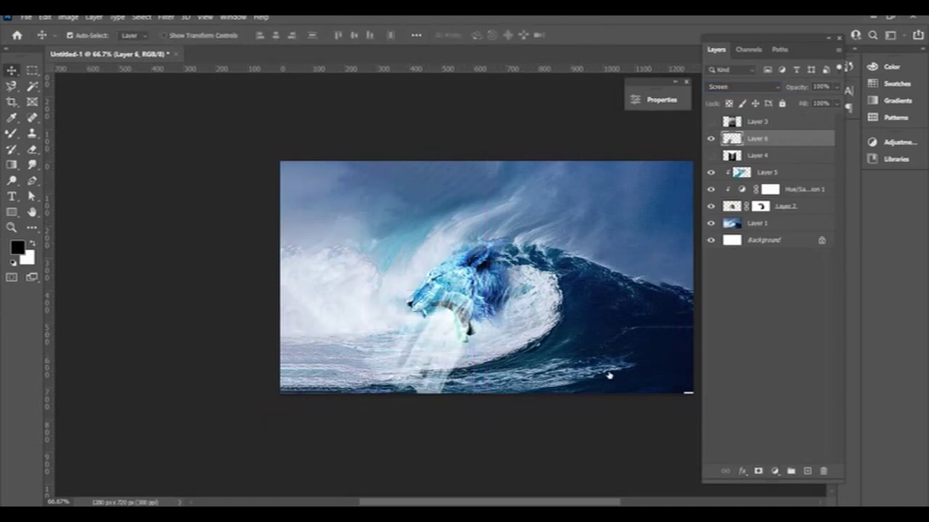
- Add a mask to the beam layer and brush out parts around the lion
{"action": "left_click", "coordinate": [758, 471]}
{"action": "key", "text": "b"}
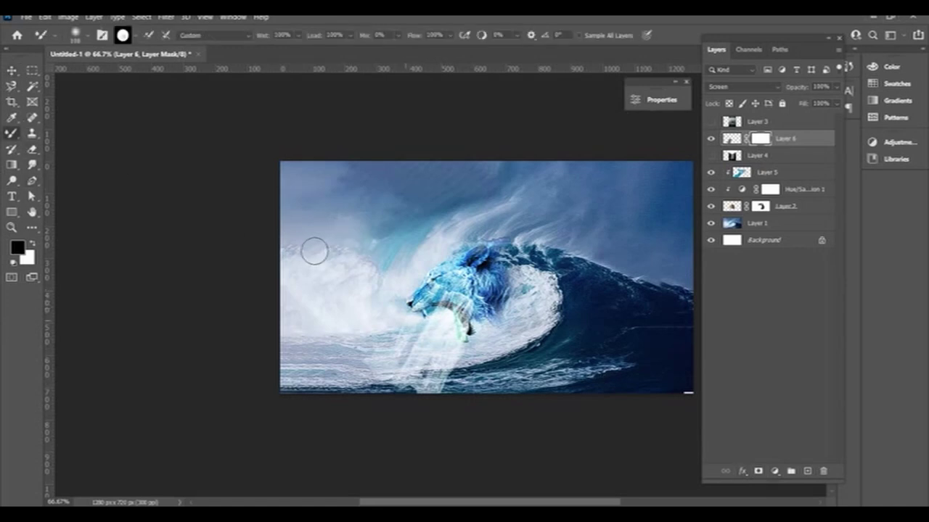
{"action": "mouse_move", "coordinate": [332, 242]}
{"action": "left_mouse_down"}
{"action": "mouse_move", "coordinate": [387, 255]}
{"action": "mouse_move", "coordinate": [367, 275]}
{"action": "mouse_move", "coordinate": [358, 309]}
{"action": "mouse_move", "coordinate": [312, 269]}
{"action": "mouse_move", "coordinate": [380, 266]}
{"action": "mouse_move", "coordinate": [373, 251]}
{"action": "mouse_move", "coordinate": [383, 265]}
{"action": "left_mouse_up"}
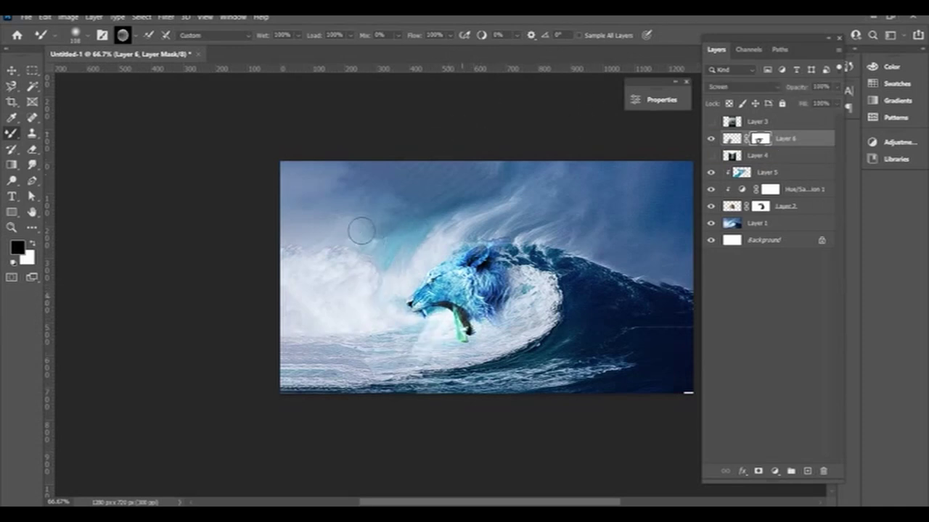
{"action": "left_click", "coordinate": [731, 138]}
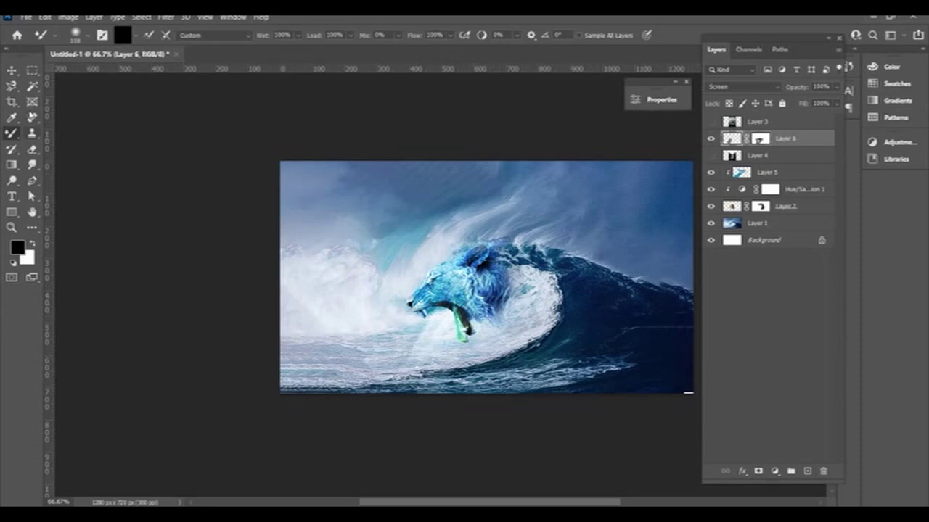
{"action": "key", "text": "e"}
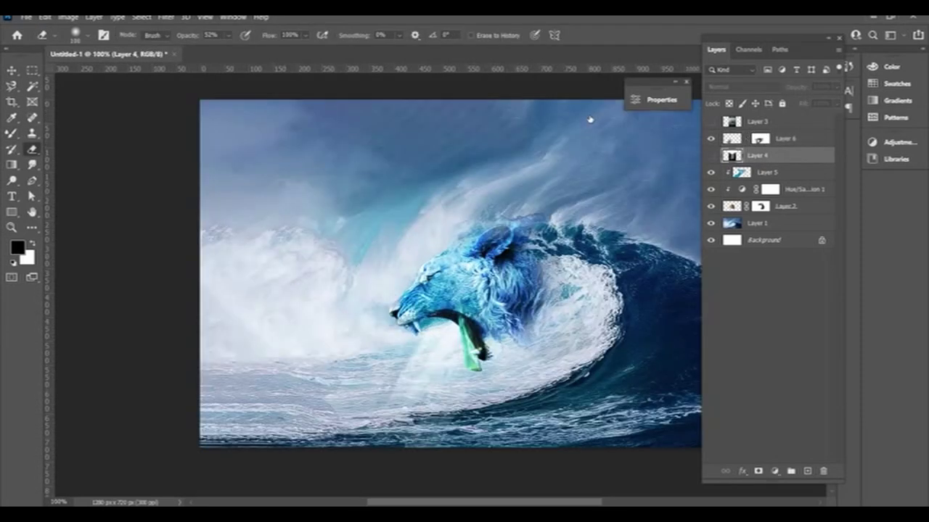
- Reapply Screen blending to the beam layer
{"action": "key", "text": "alt+bracketright"}
{"action": "left_click", "coordinate": [741, 86]}
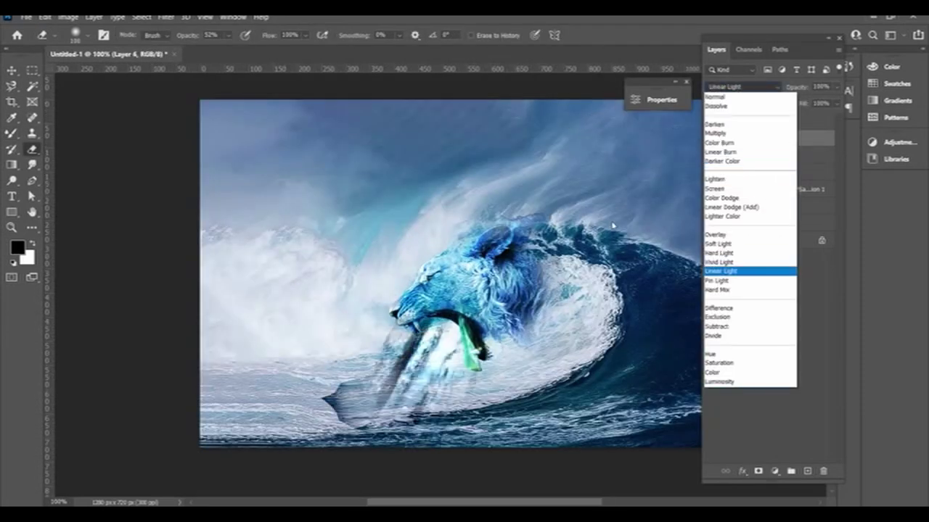
{"action": "key", "text": "Down"}
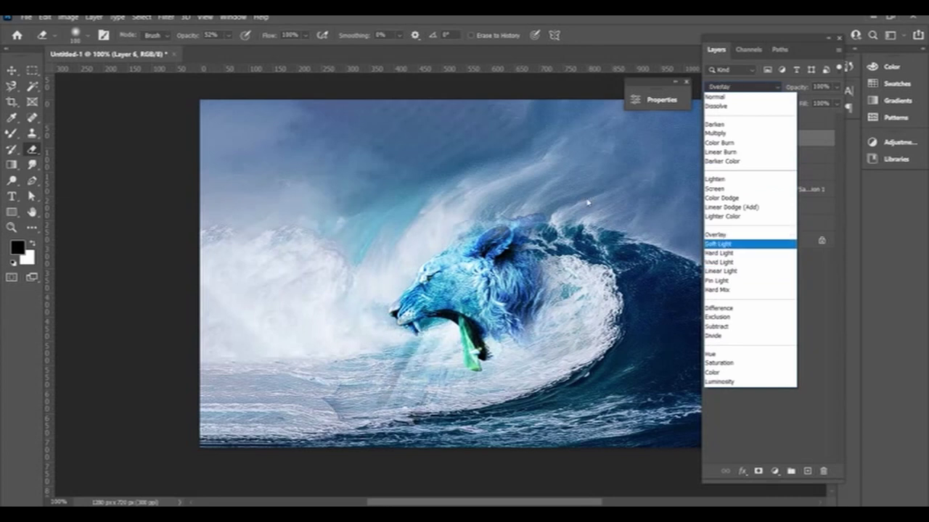
{"action": "key", "text": "Up"}
{"action": "key", "text": "Up"}
{"action": "key", "text": "Up"}
{"action": "key", "text": "Up"}
{"action": "key", "text": "Up"}
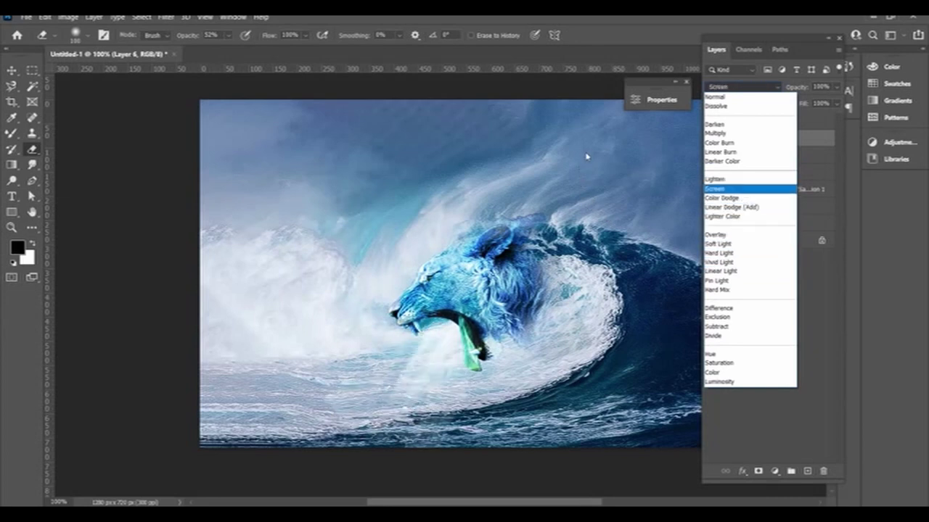
{"action": "key", "text": "Return"}
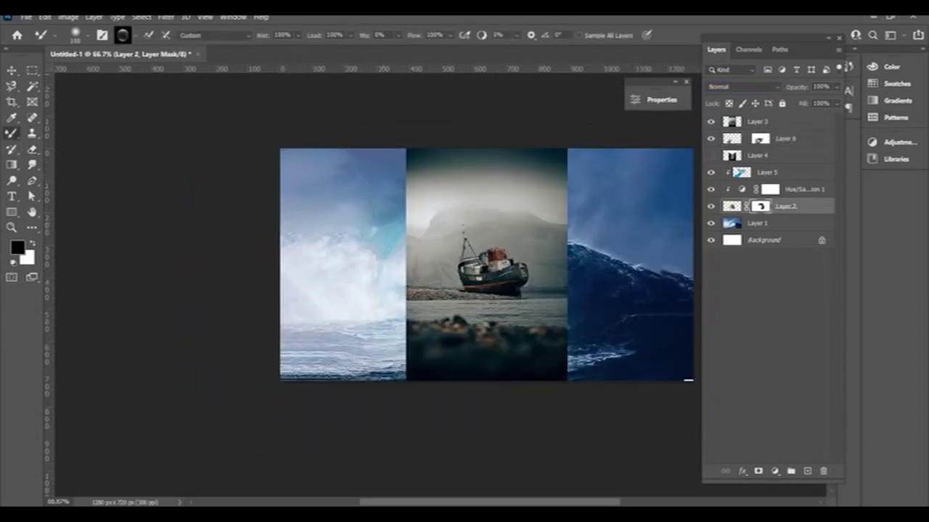
- Cut the boat out of Layer 3 with Select Subject, inverse, and Delete
{"action": "key", "text": "alt+period"}
{"action": "left_click", "coordinate": [141, 16]}
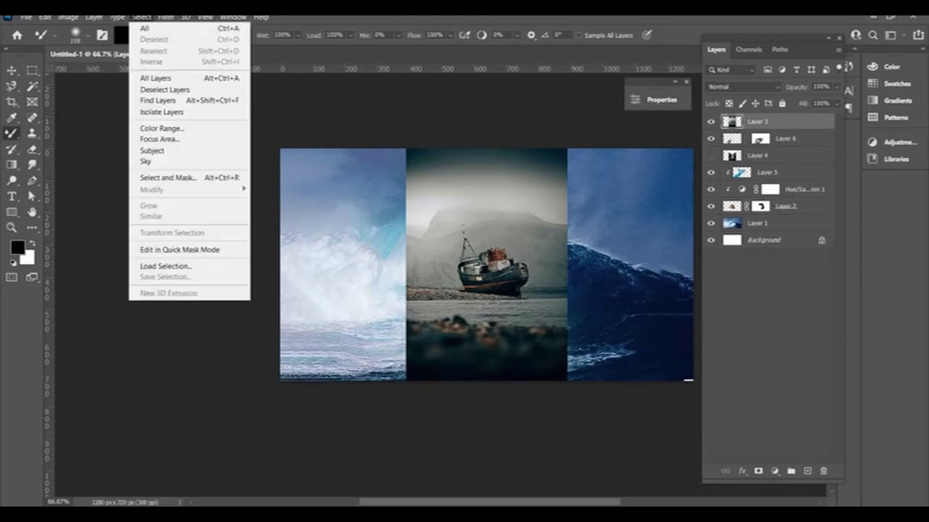
{"action": "left_click", "coordinate": [122, 121]}
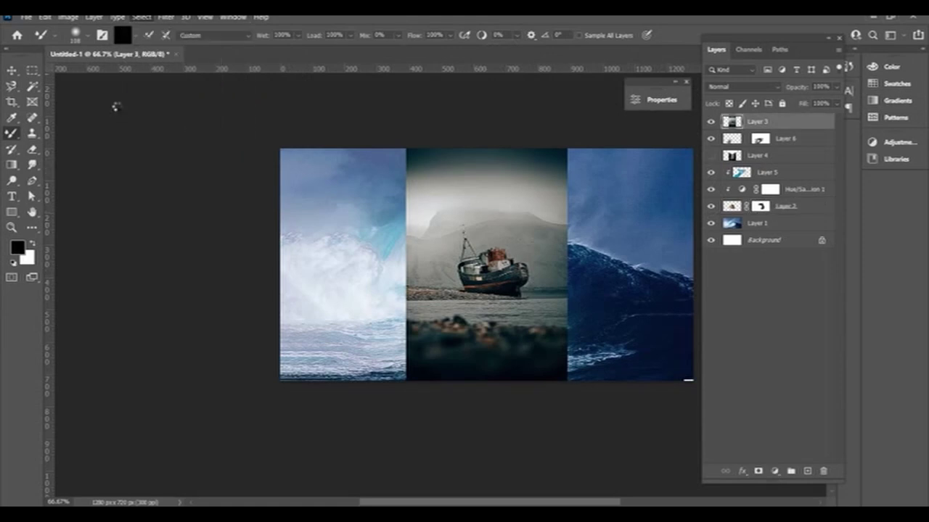
{"action": "left_click", "coordinate": [141, 16]}
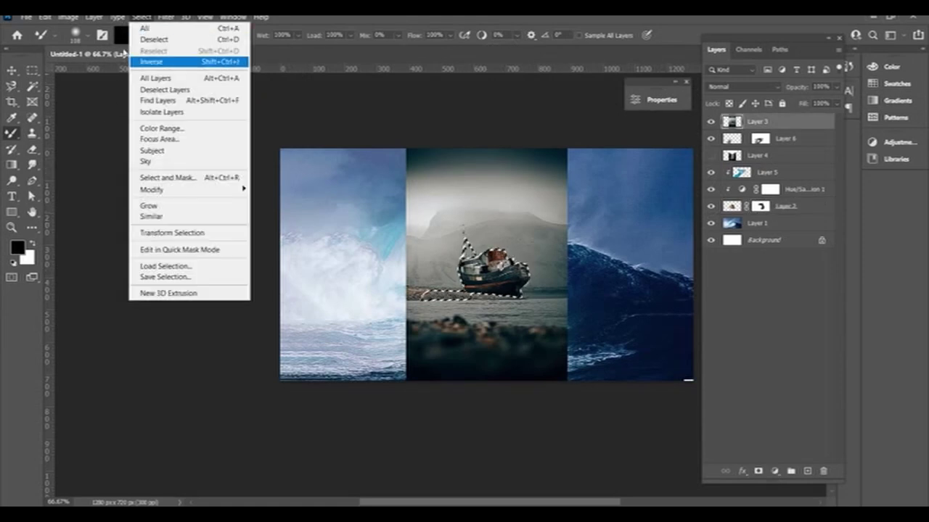
{"action": "left_click", "coordinate": [151, 62]}
{"action": "key", "text": "Delete"}
{"action": "key", "text": "ctrl+d"}
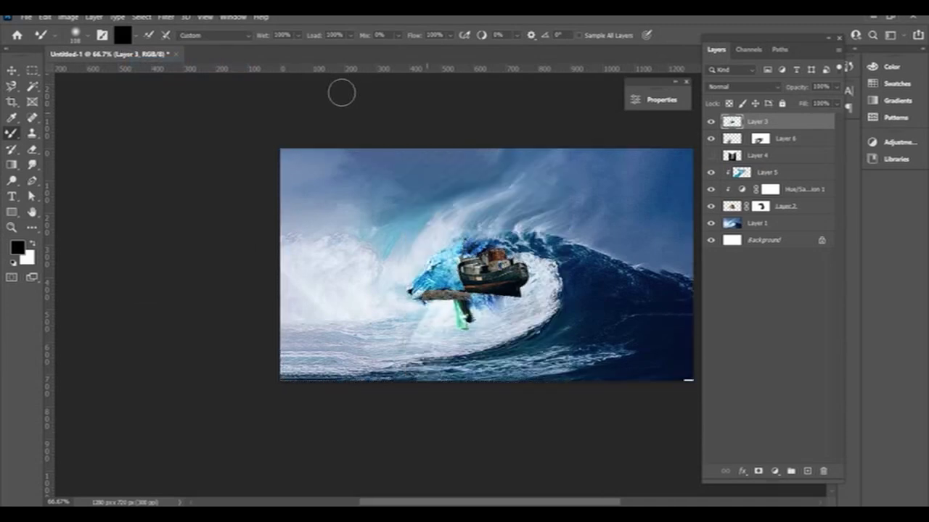
- Add a layer mask to the boat layer
{"action": "key", "text": "ctrl+d"}
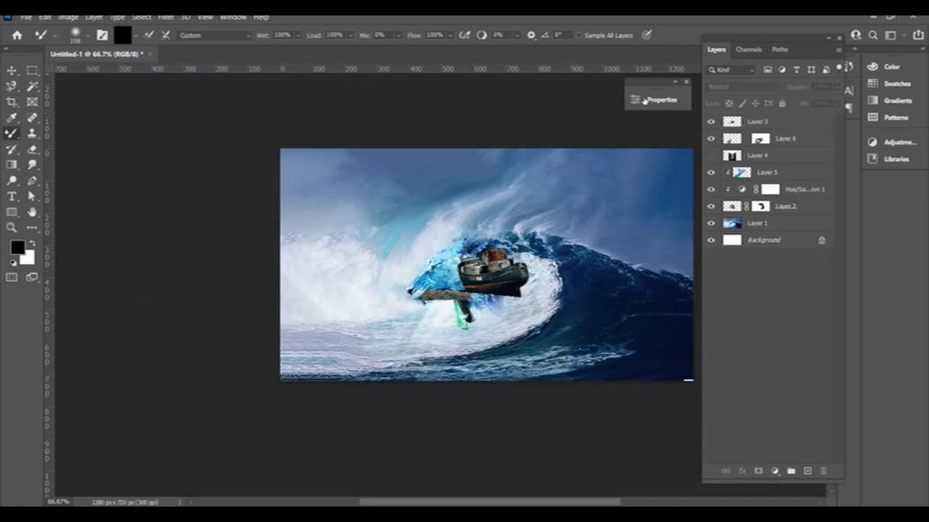
{"action": "key", "text": "ctrl+z"}
{"action": "left_click", "coordinate": [758, 471]}
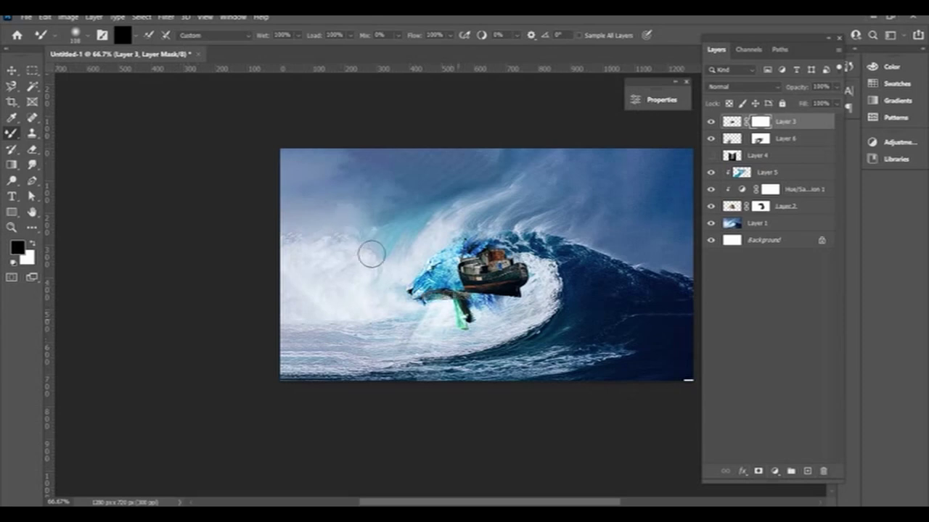
{"action": "scroll", "coordinate": [444, 291], "scroll_direction": "up", "scroll_amount": 2}
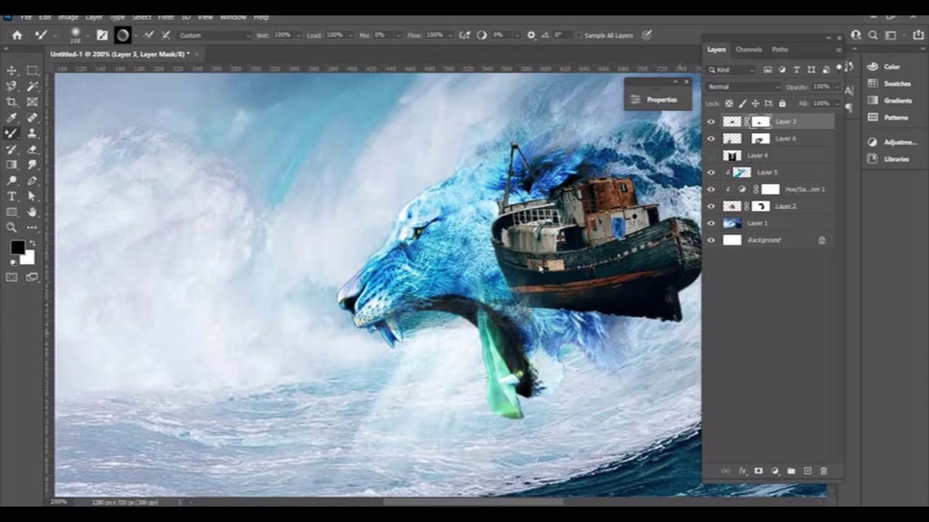
- Delete the stray dark bar across the boat photo with a rectangular selection
{"action": "key", "text": "ctrl+t"}
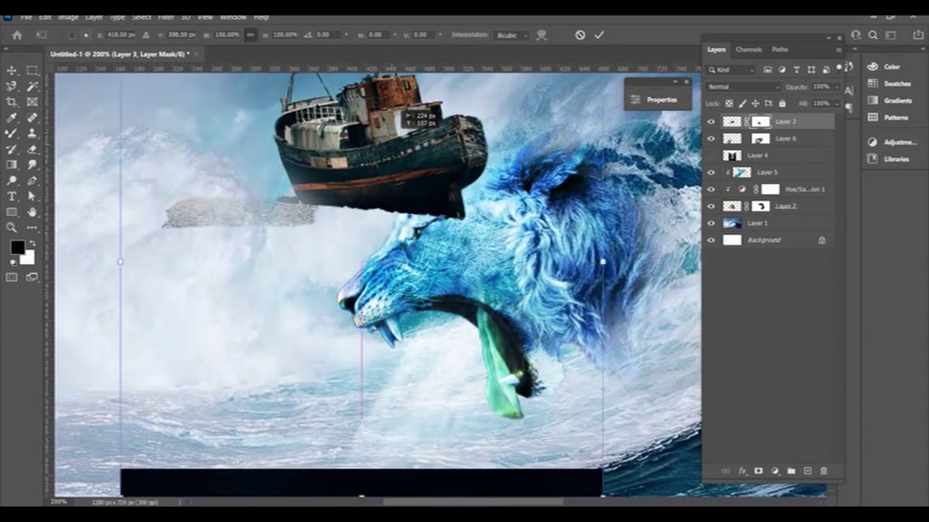
{"action": "left_click", "coordinate": [32, 70]}
{"action": "left_click_drag", "start_coordinate": [101, 338], "coordinate": [700, 421]}
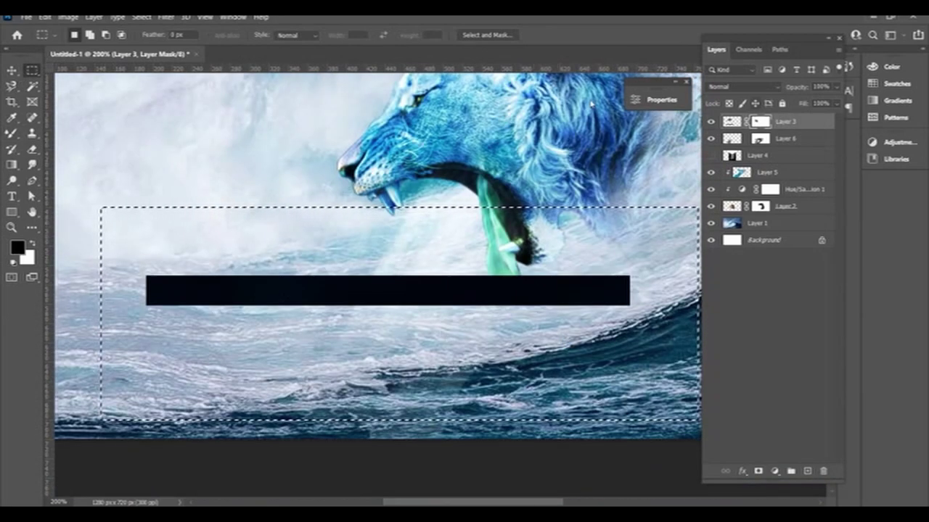
{"action": "key", "text": "ctrl+2"}
{"action": "key", "text": "Delete"}
{"action": "key", "text": "ctrl+d"}
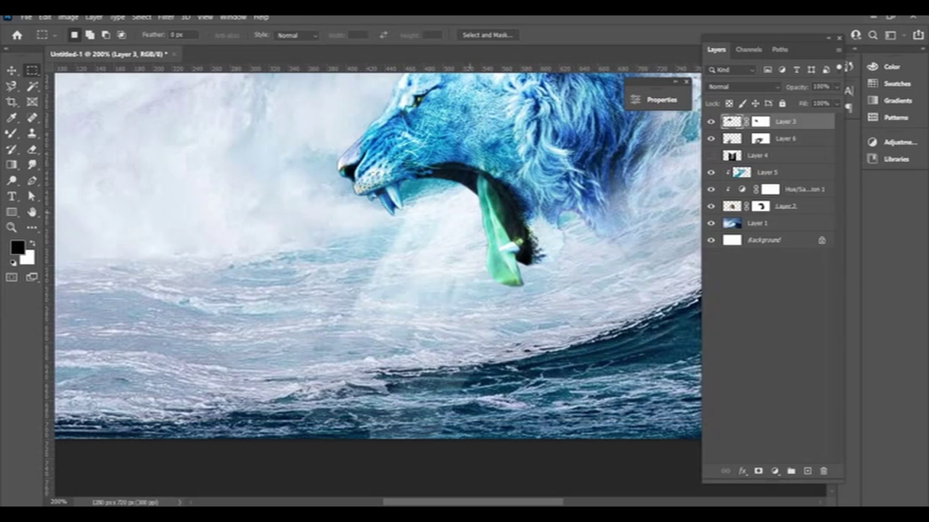
{"action": "key", "text": "ctrl+minus"}
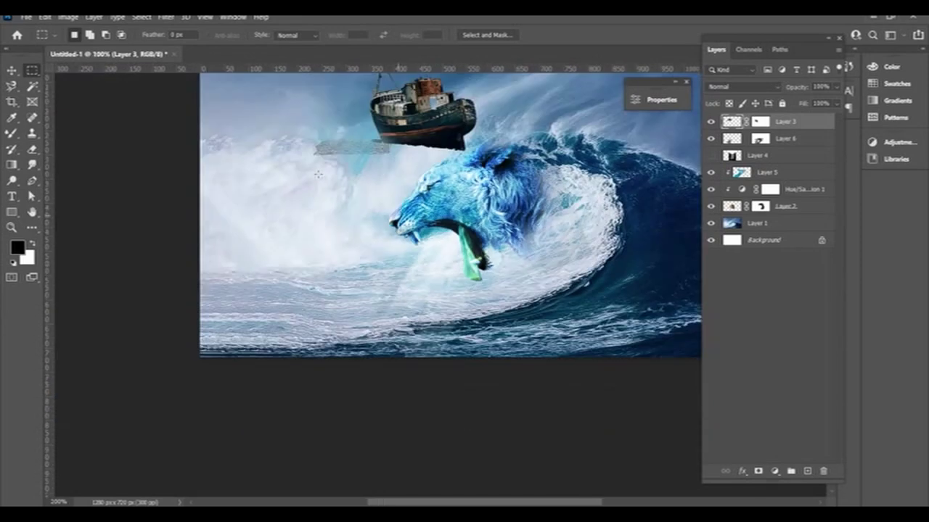
- Smear away the grey stripe left of the boat on its mask, then transform the boat
{"action": "key", "text": "ctrl+backslash"}
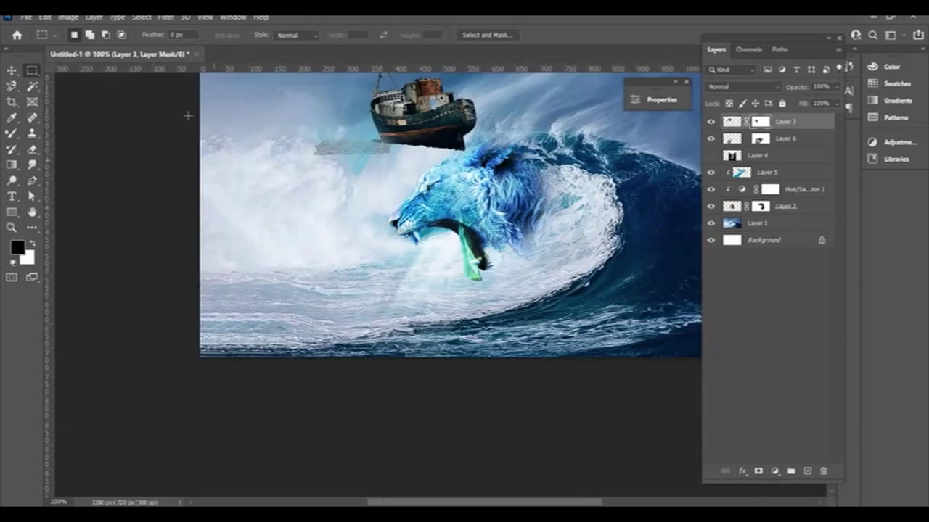
{"action": "key", "text": "b"}
{"action": "left_click_drag", "start_coordinate": [269, 114], "coordinate": [327, 173]}
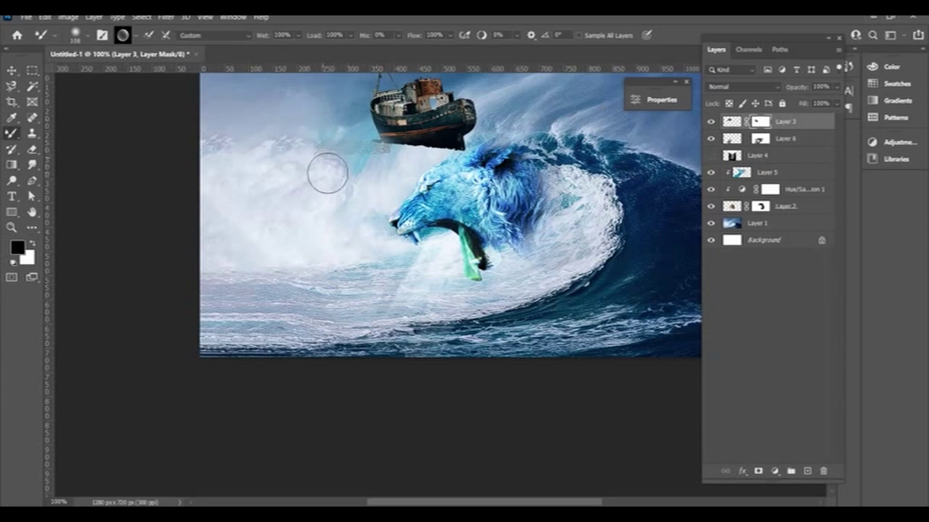
{"action": "key", "text": "e"}
{"action": "key", "text": "ctrl+2"}
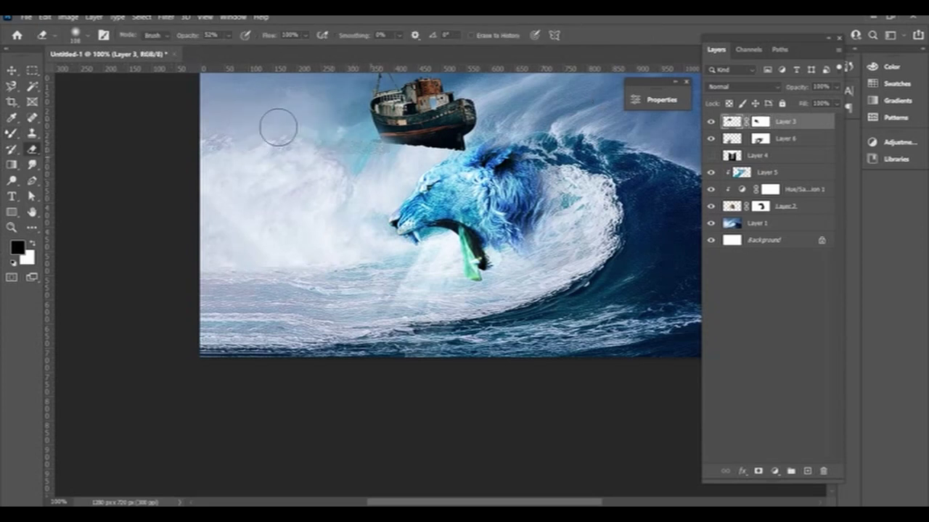
{"action": "key", "text": "ctrl+t"}
- Move the boat down-left onto the waves, shrink it to about 40%, and commit
{"action": "left_click_drag", "start_coordinate": [366, 66], "coordinate": [254, 240]}
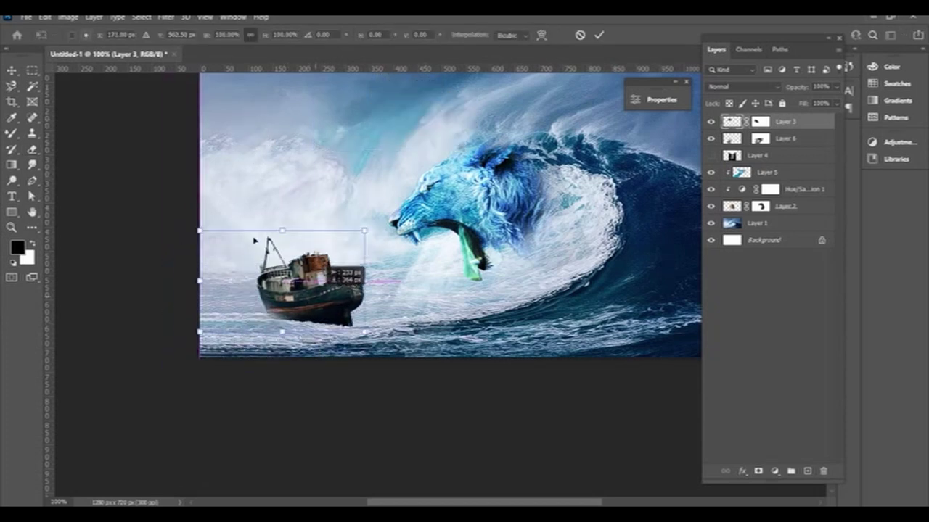
{"action": "left_click_drag", "start_coordinate": [200, 231], "coordinate": [305, 281]}
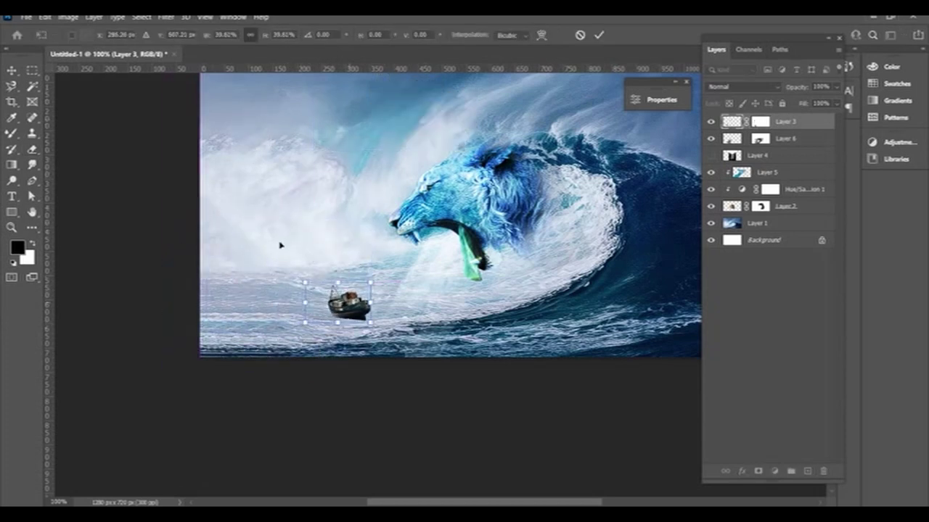
{"action": "left_click_drag", "start_coordinate": [349, 301], "coordinate": [297, 293]}
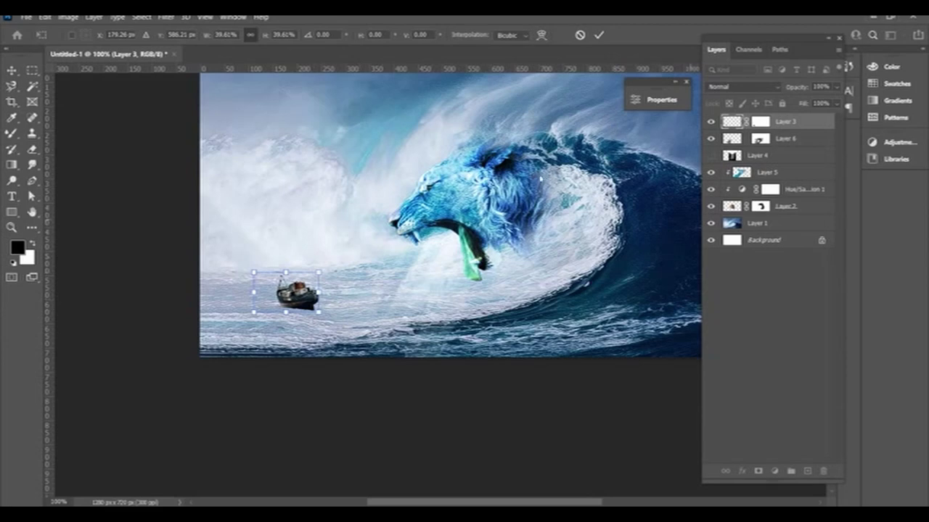
{"action": "key", "text": "ctrl+plus"}
{"action": "key", "text": "ctrl+plus"}
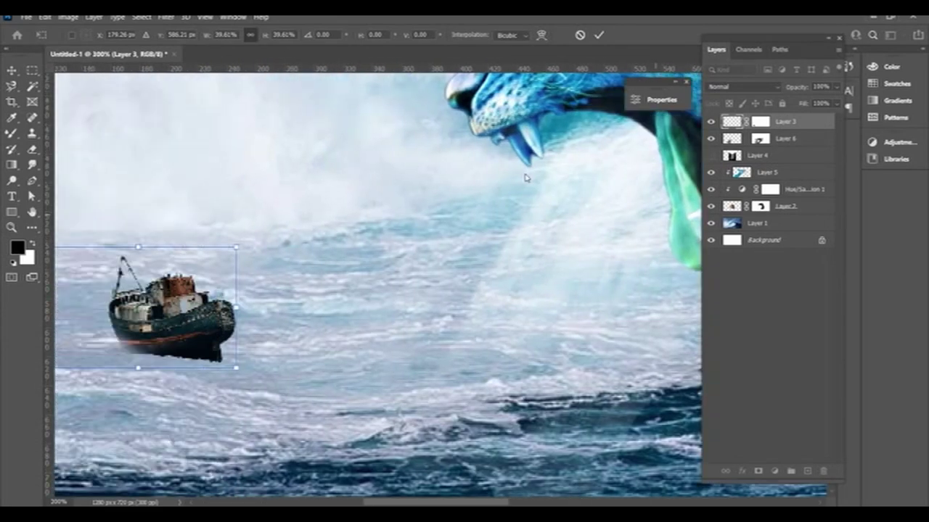
{"action": "key", "text": "Return"}
{"action": "left_click", "coordinate": [759, 470]}
- Smudge the boat's dark lower hull into the water with a small Mixer Brush
{"action": "key", "text": "e"}
{"action": "left_click", "coordinate": [85, 35]}
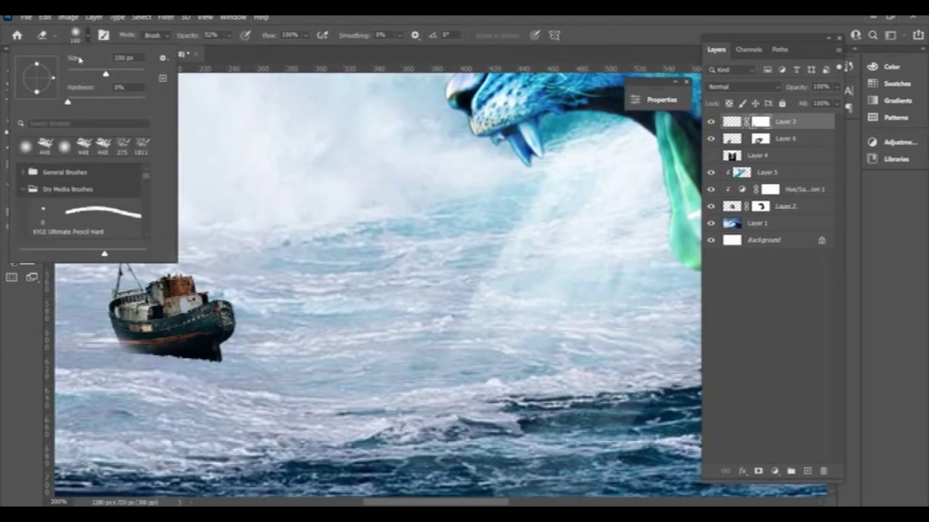
{"action": "key", "text": "Escape"}
{"action": "key", "text": "b"}
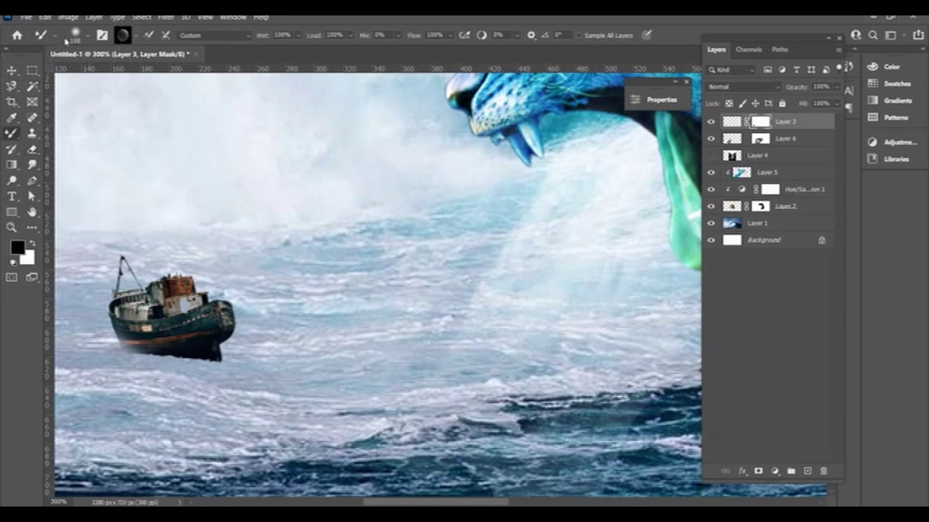
{"action": "key", "text": "shift+bracketright"}
{"action": "key", "text": "bracketleft"}
{"action": "key", "text": "bracketleft"}
{"action": "key", "text": "bracketleft"}
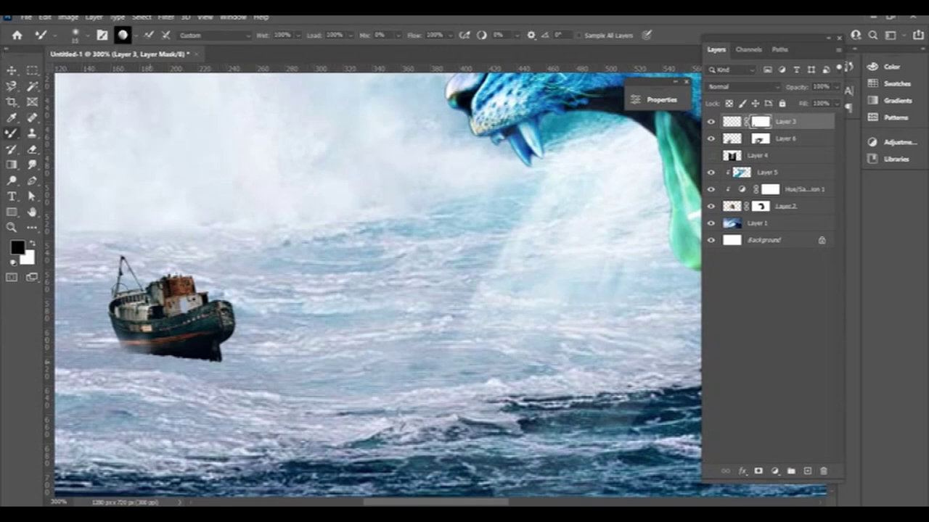
{"action": "mouse_move", "coordinate": [218, 354]}
{"action": "left_mouse_down"}
{"action": "mouse_move", "coordinate": [124, 350]}
{"action": "mouse_move", "coordinate": [218, 346]}
{"action": "mouse_move", "coordinate": [149, 339]}
{"action": "left_mouse_up"}
{"action": "key", "text": "x"}
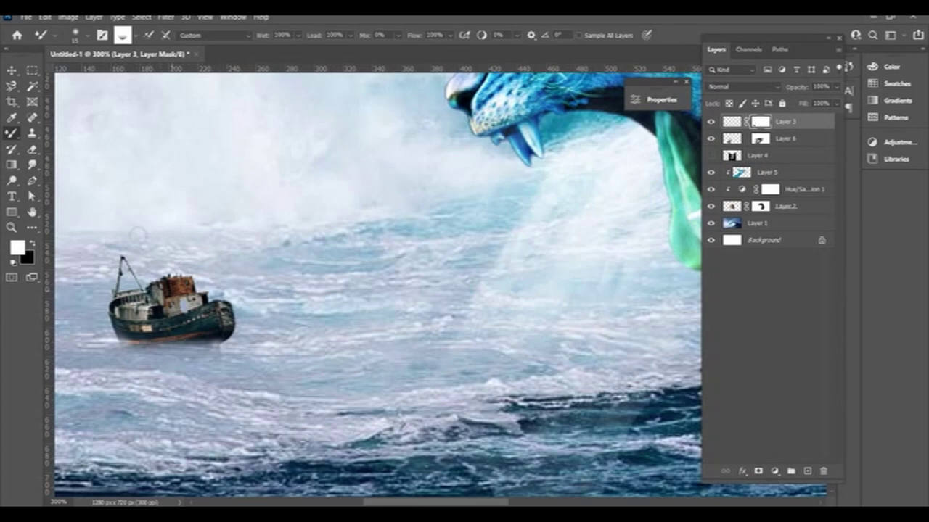
- Add a Curves adjustment layer with the midpoint pulled slightly down to darken the boat
{"action": "scroll", "coordinate": [97, 222], "scroll_direction": "down", "scroll_amount": 3}
{"action": "scroll", "coordinate": [102, 229], "scroll_direction": "down", "scroll_amount": 2}
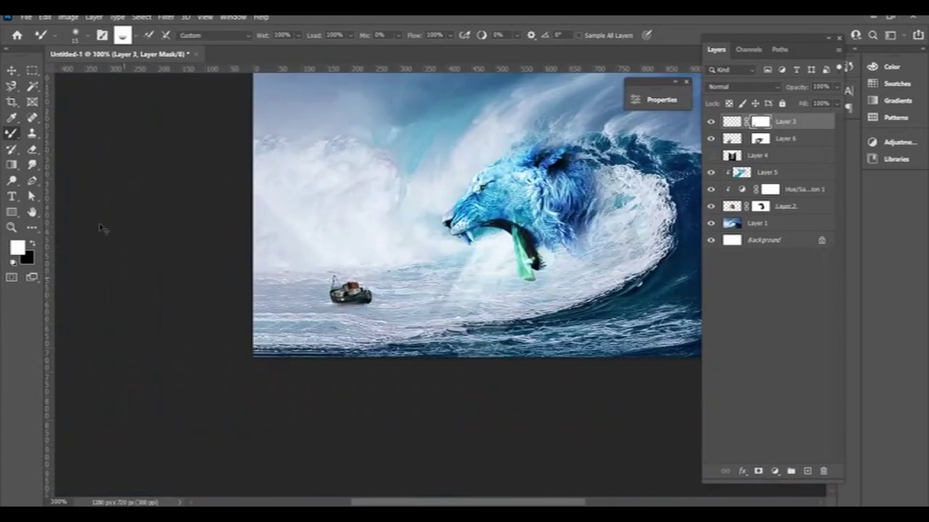
{"action": "left_click", "coordinate": [774, 471]}
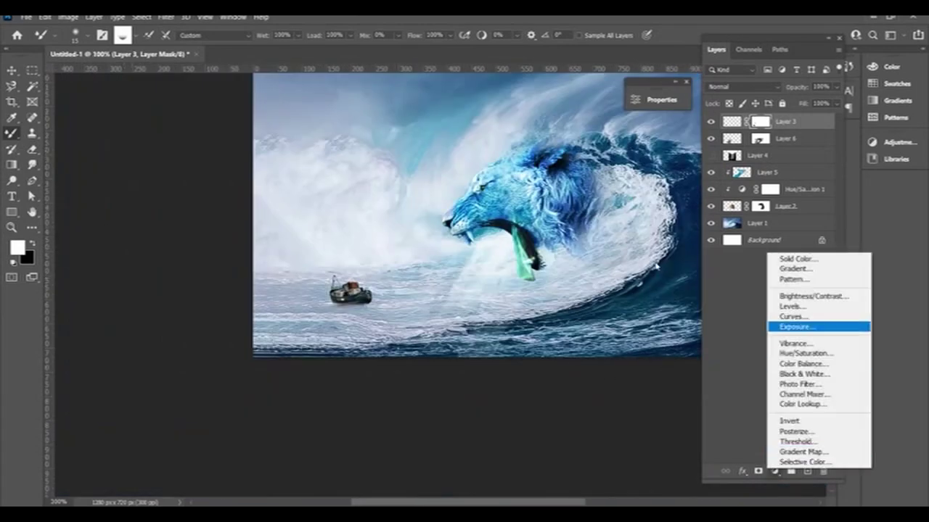
{"action": "left_click", "coordinate": [794, 317]}
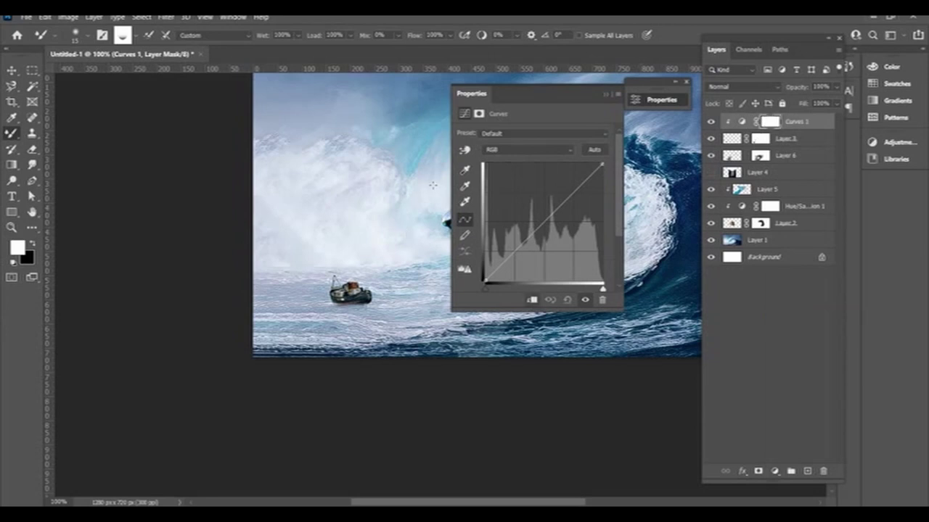
{"action": "left_click_drag", "start_coordinate": [432, 186], "coordinate": [437, 188]}
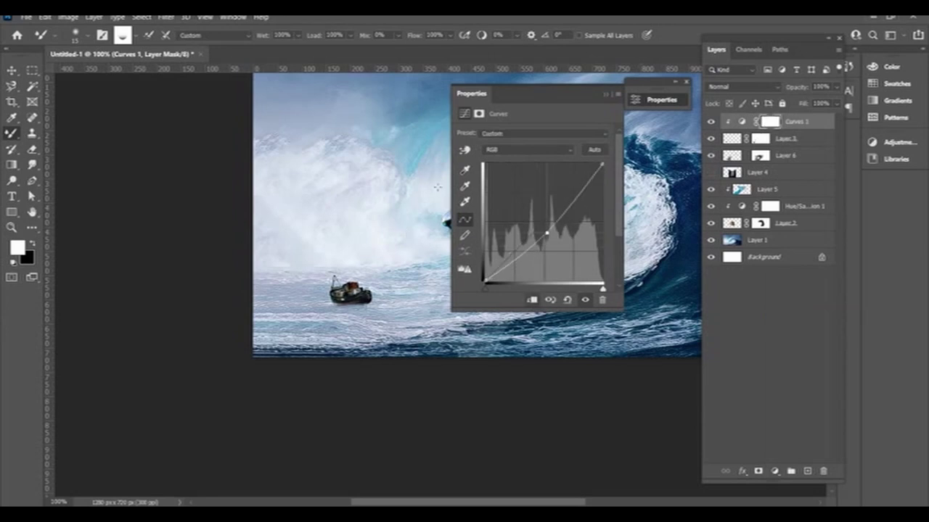
{"action": "double_click", "coordinate": [483, 82]}
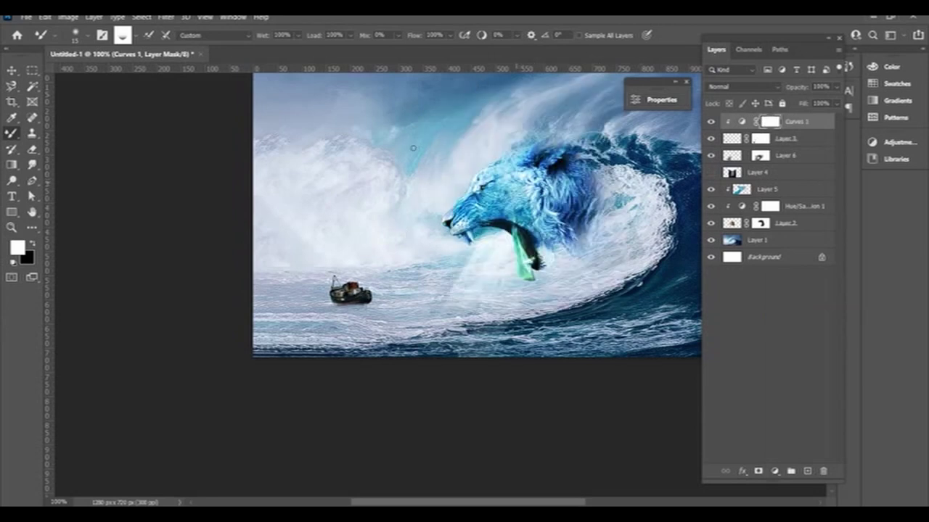
- Magnetic-lasso a patch of wave foam on Layer 1 and copy it to a new layer
{"action": "key", "text": "l"}
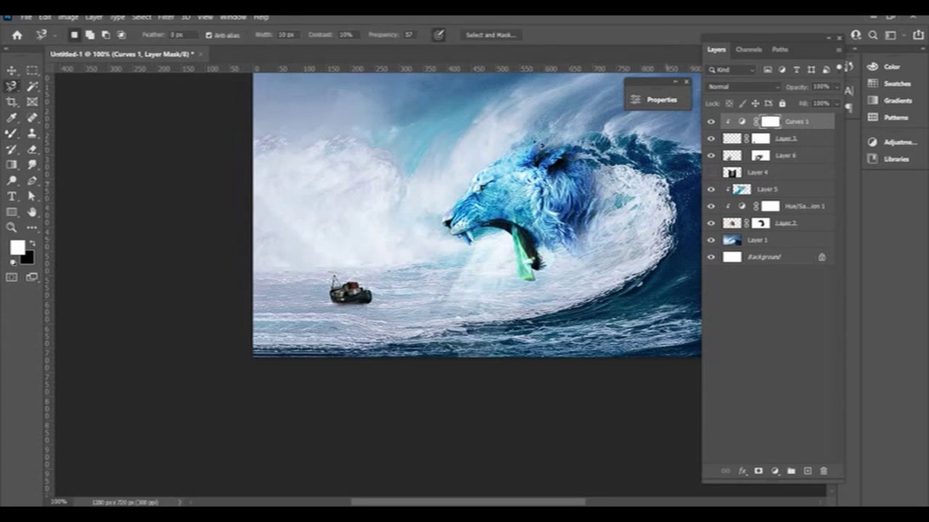
{"action": "left_click", "coordinate": [757, 240]}
{"action": "left_click", "coordinate": [616, 194]}
{"action": "key", "text": "Return"}
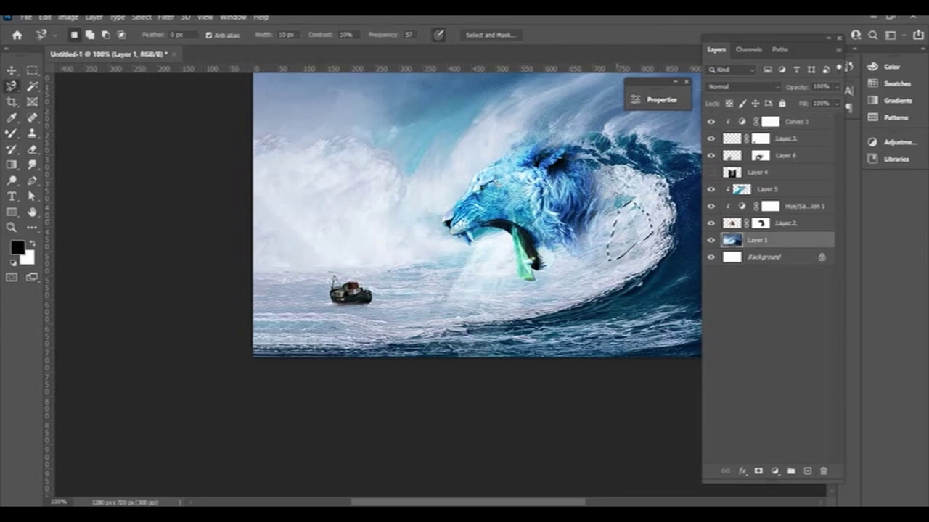
{"action": "key", "text": "ctrl+j"}
- Move, enlarge and squash the foam patch flat beneath the boat, then commit it
{"action": "key", "text": "ctrl+t"}
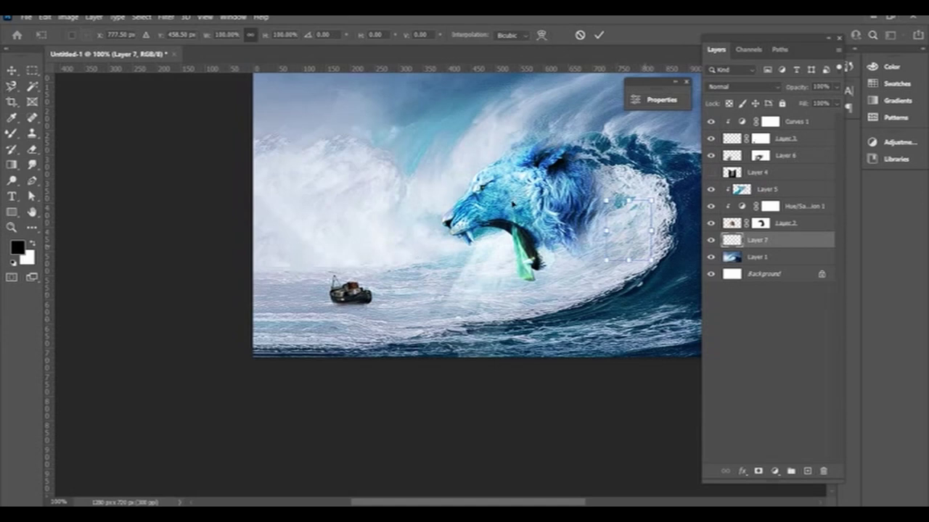
{"action": "left_click_drag", "start_coordinate": [628, 229], "coordinate": [349, 310]}
{"action": "left_click_drag", "start_coordinate": [300, 227], "coordinate": [372, 227]}
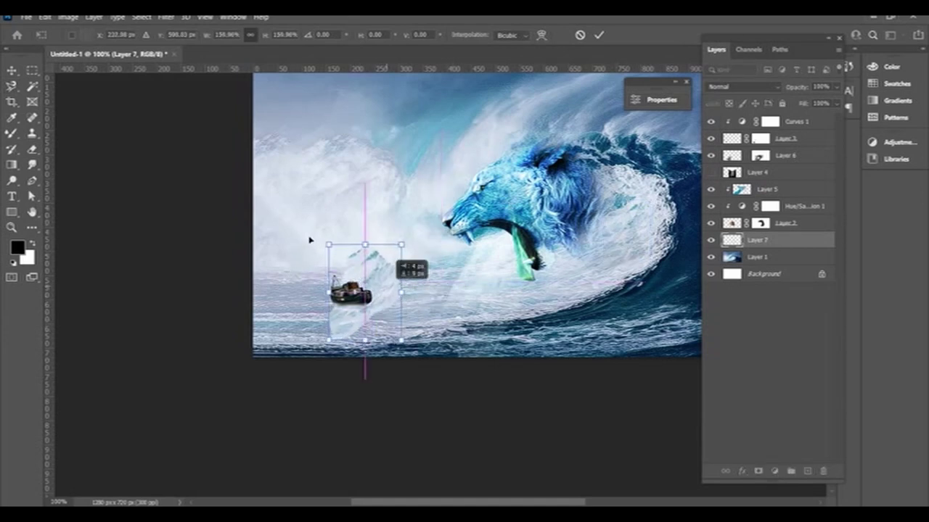
{"action": "left_click_drag", "start_coordinate": [365, 356], "coordinate": [365, 303]}
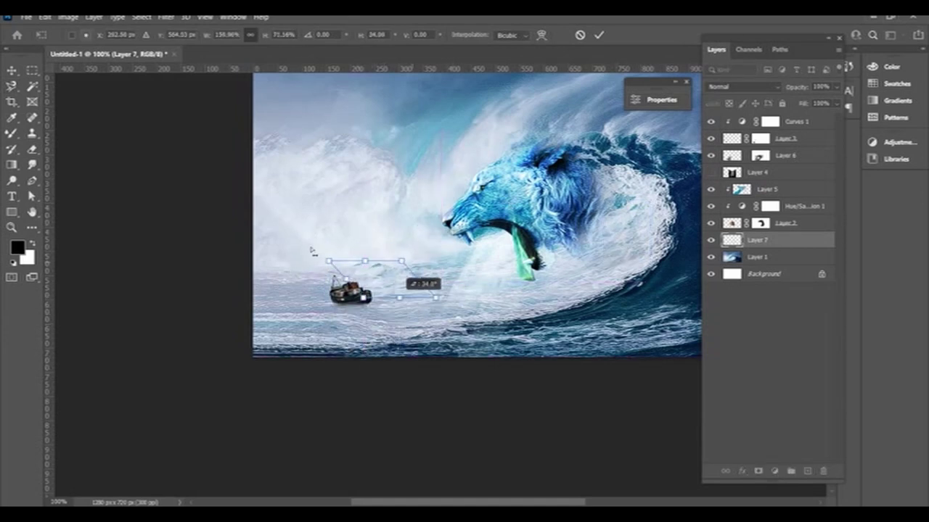
{"action": "left_click_drag", "start_coordinate": [301, 253], "coordinate": [293, 241]}
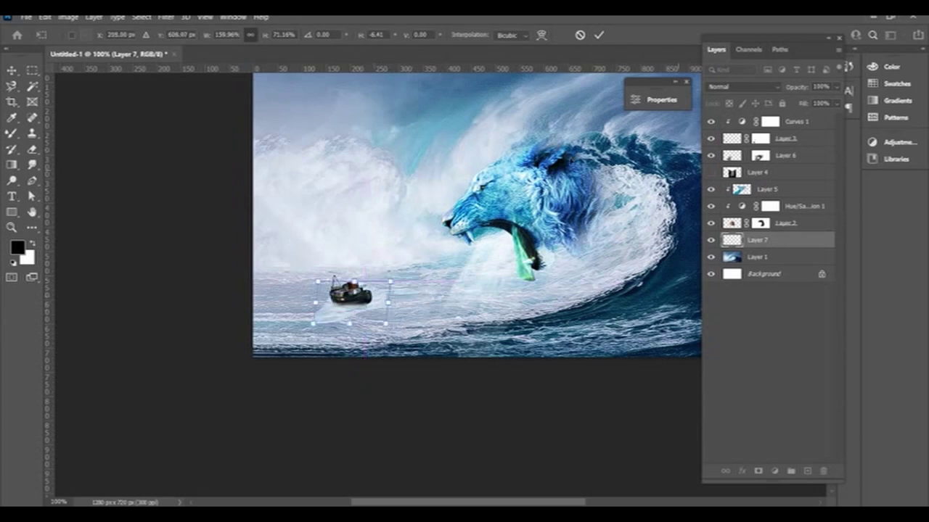
{"action": "key", "text": "Return"}
{"action": "key", "text": "l"}
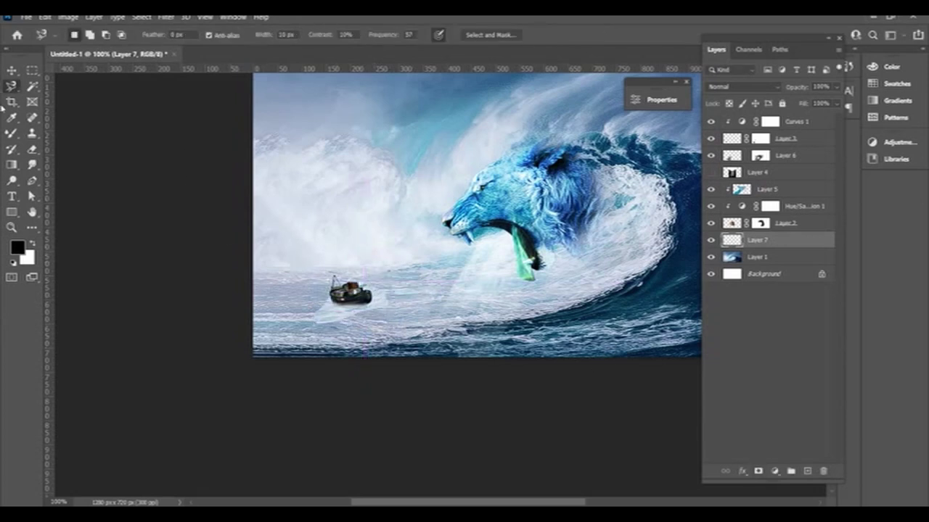
{"action": "key", "text": "b"}
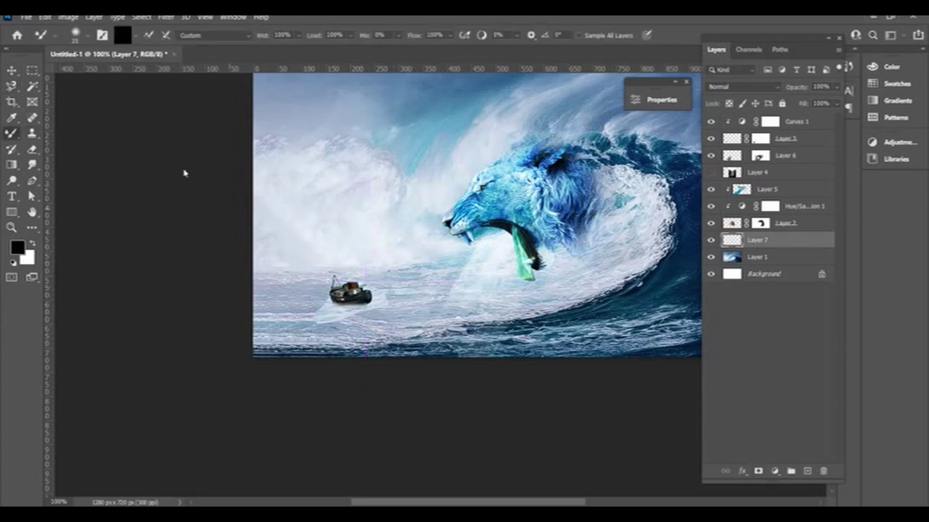
- Add a layer mask to the foam layer and paint black to fade its hard edges
{"action": "left_click", "coordinate": [364, 218], "text": "alt"}
{"action": "key", "text": "ctrl+alt+m"}
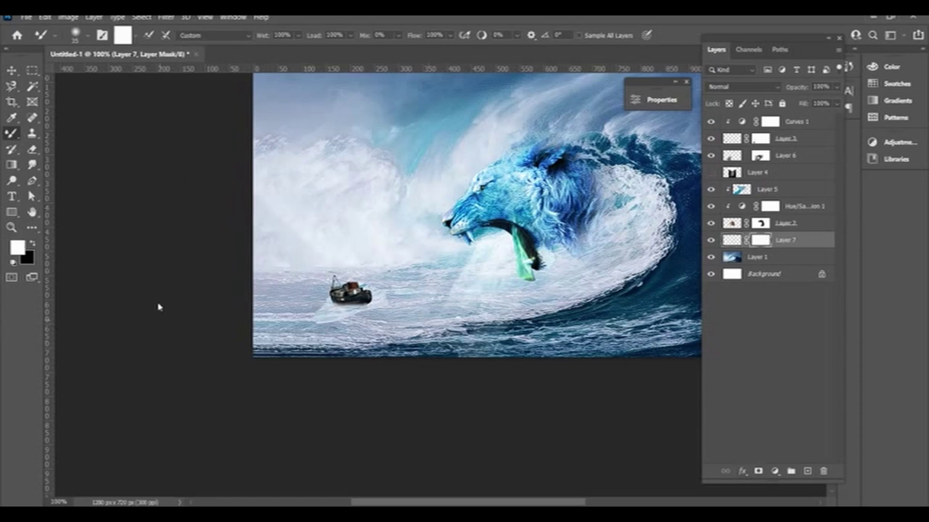
{"action": "key", "text": "x"}
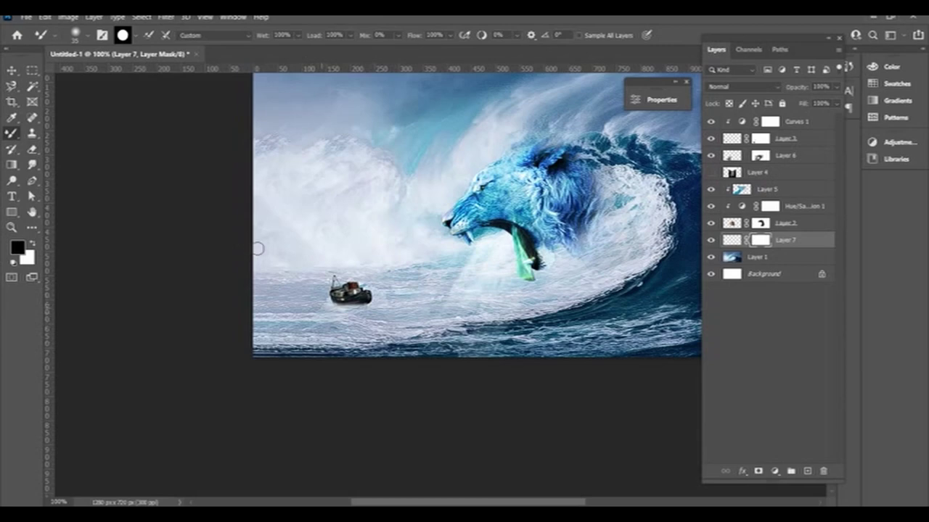
{"action": "left_click_drag", "start_coordinate": [257, 249], "coordinate": [257, 242]}
{"action": "key", "text": "ctrl+plus"}
{"action": "key", "text": "ctrl+plus"}
{"action": "key", "text": "ctrl+minus"}
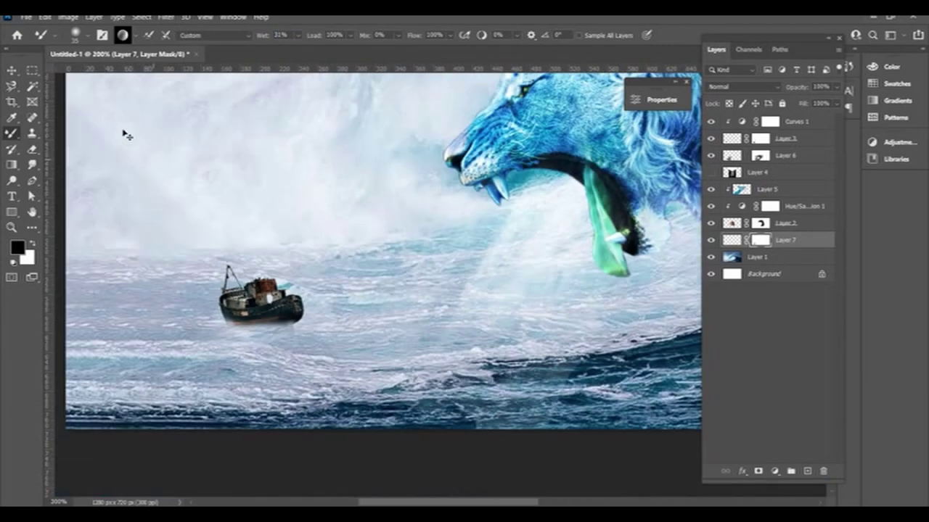
{"action": "scroll", "coordinate": [123, 130], "scroll_direction": "up", "scroll_amount": 1}
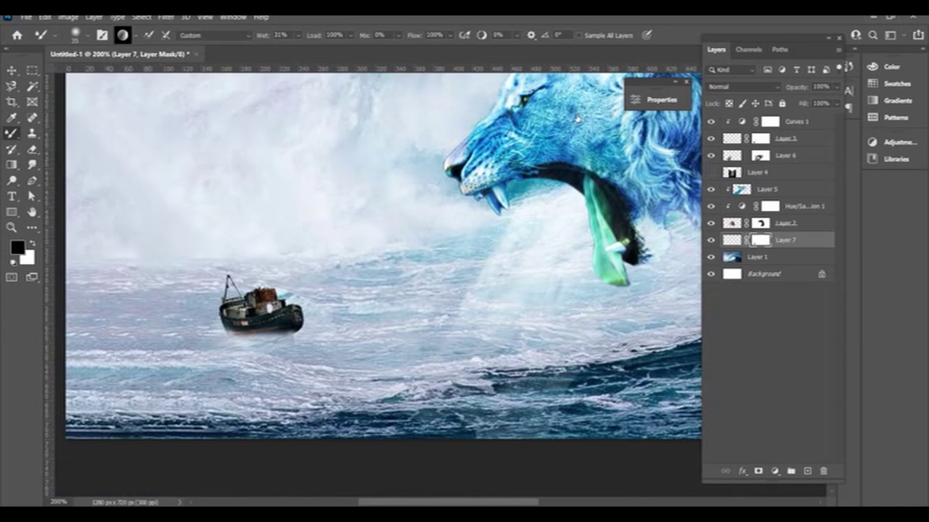
- Duplicate the light-beam layer and shrink and move the copy over the boat
{"action": "key", "text": "ctrl+j"}
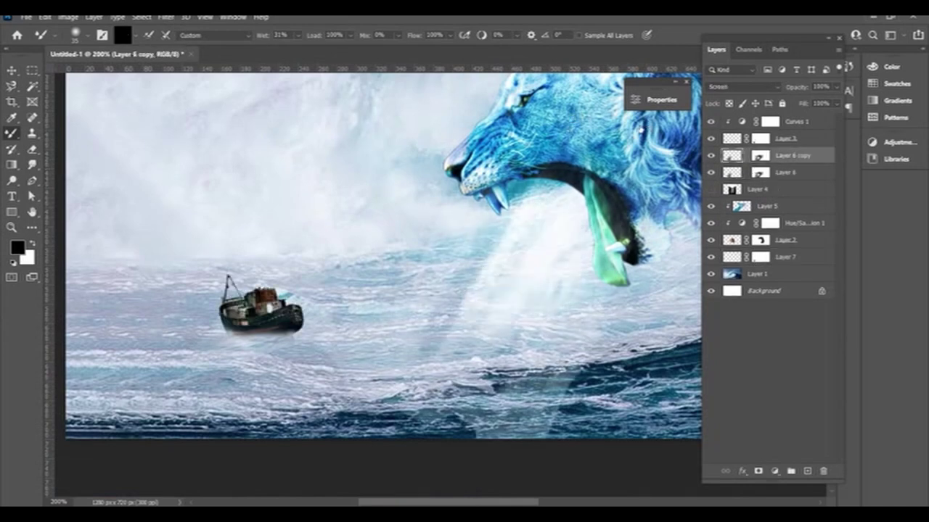
{"action": "key", "text": "ctrl+t"}
{"action": "left_click_drag", "start_coordinate": [414, 232], "coordinate": [217, 229]}
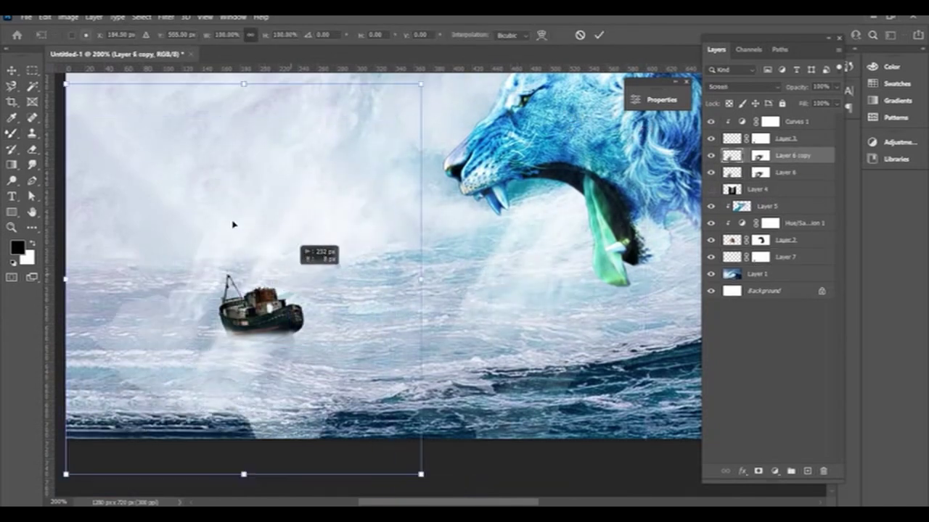
{"action": "left_click_drag", "start_coordinate": [62, 93], "coordinate": [196, 238]}
{"action": "left_click_drag", "start_coordinate": [414, 483], "coordinate": [341, 311]}
{"action": "left_click_drag", "start_coordinate": [253, 265], "coordinate": [239, 214]}
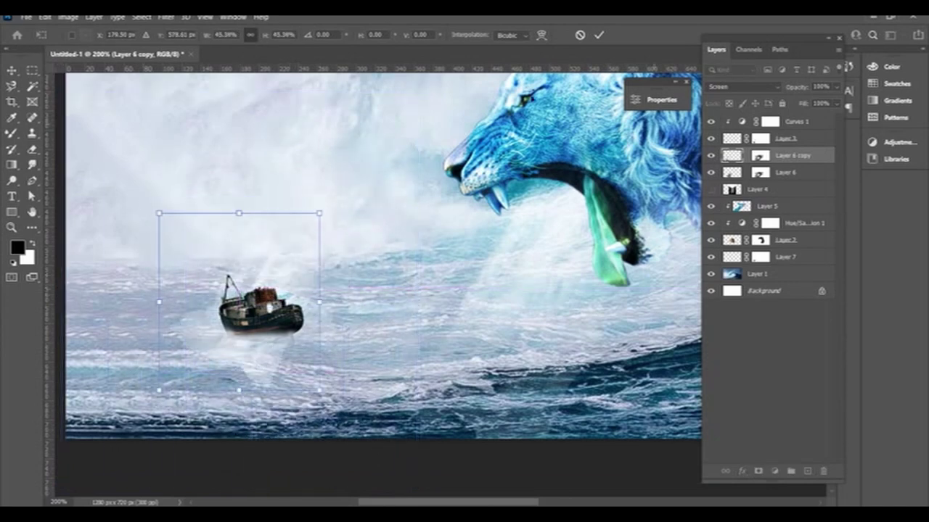
{"action": "key", "text": "Return"}
- Place Layer 6 copy above Layer 3, nudge it over the boat, and zoom out to the full canvas
{"action": "key", "text": "b"}
{"action": "left_click_drag", "start_coordinate": [754, 125], "coordinate": [754, 132]}
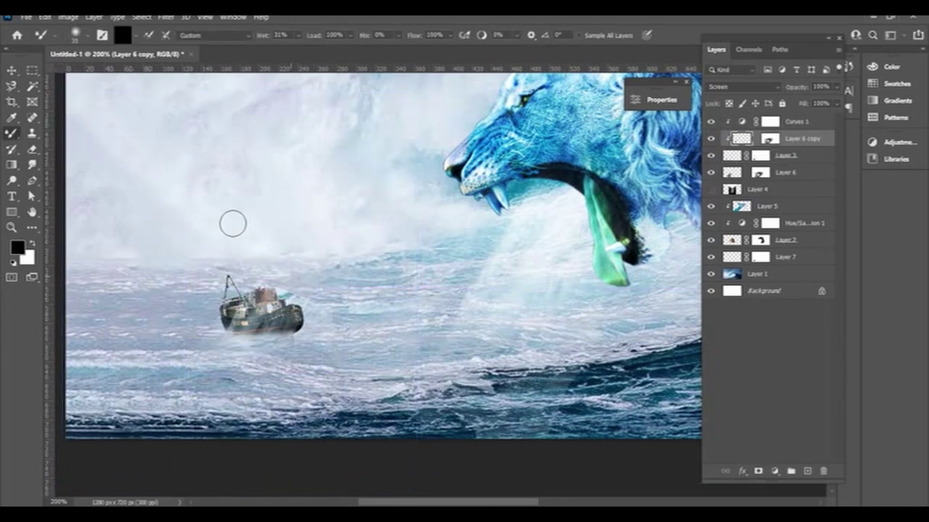
{"action": "key", "text": "ctrl+t"}
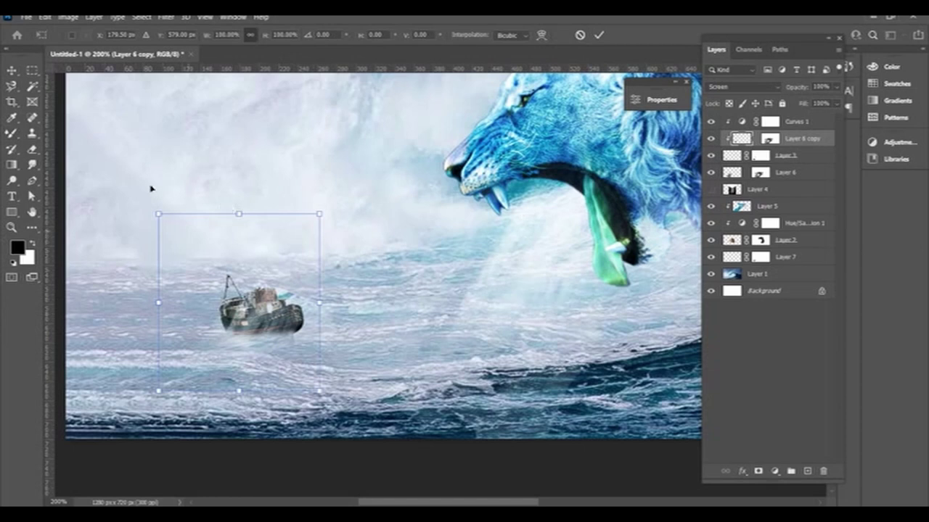
{"action": "key", "text": "b"}
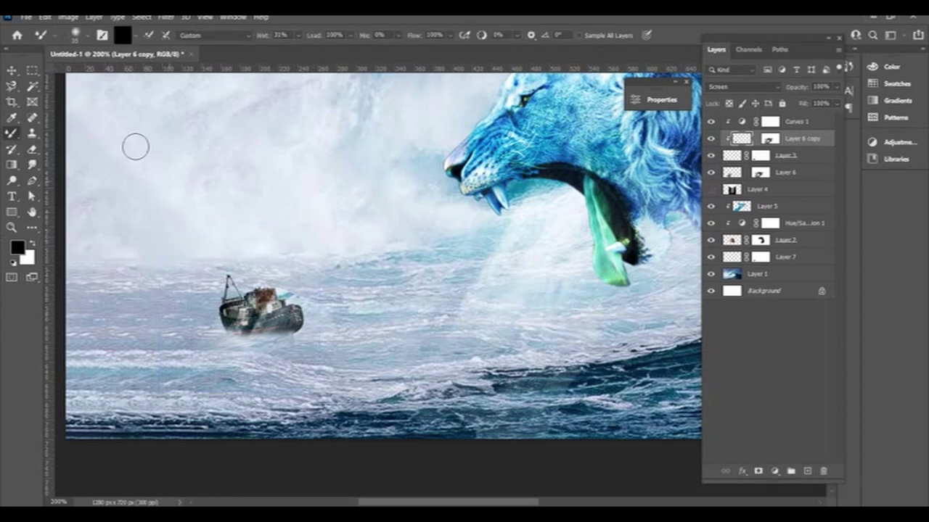
{"action": "key", "text": "ctrl+t"}
{"action": "left_click_drag", "start_coordinate": [212, 249], "coordinate": [207, 247]}
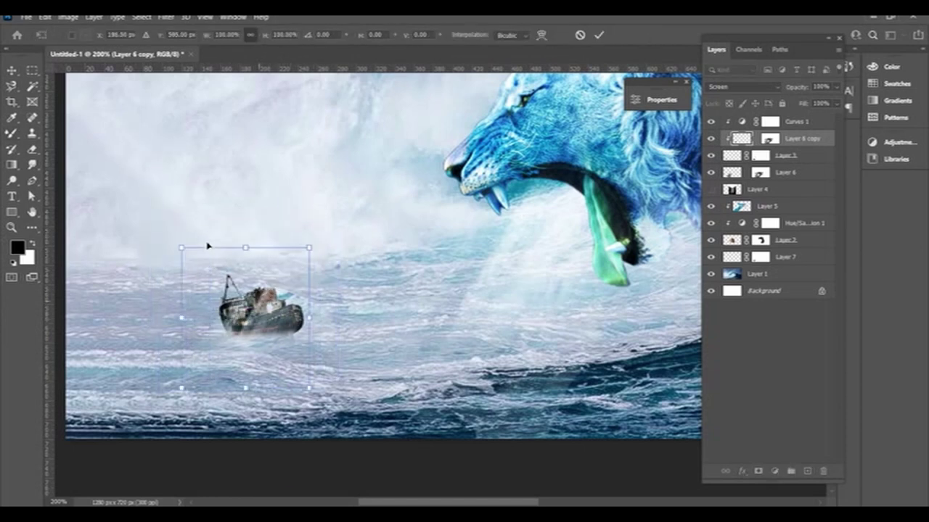
{"action": "key", "text": "Return"}
{"action": "key", "text": "ctrl+minus"}
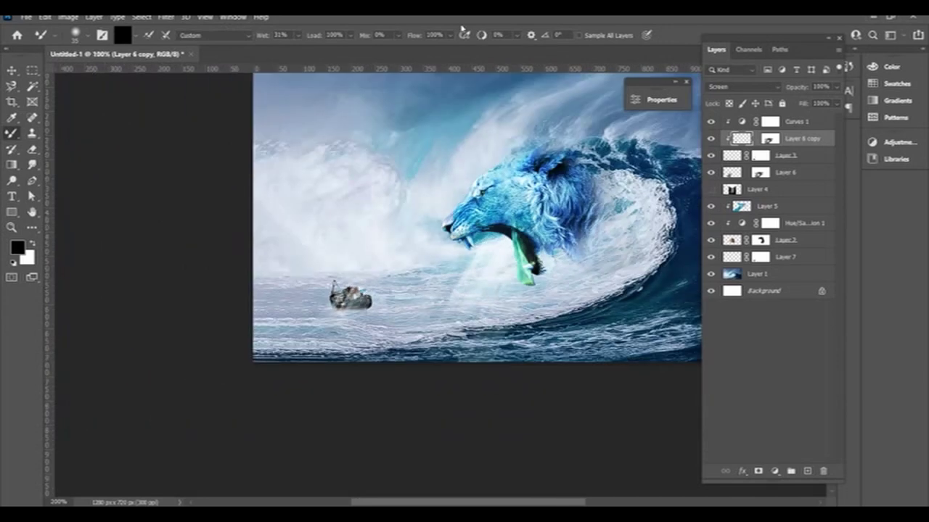
{"action": "key", "text": "ctrl+minus"}
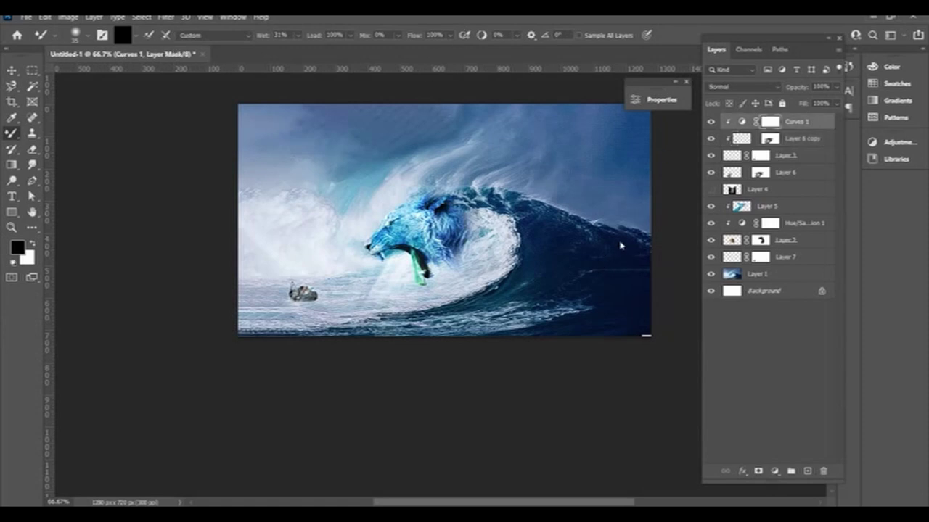
- Add a Photo Filter adjustment set to Cooling Filter (LBB) at 95% density
{"action": "key", "text": "ctrl+alt+a"}
{"action": "left_click", "coordinate": [774, 470]}
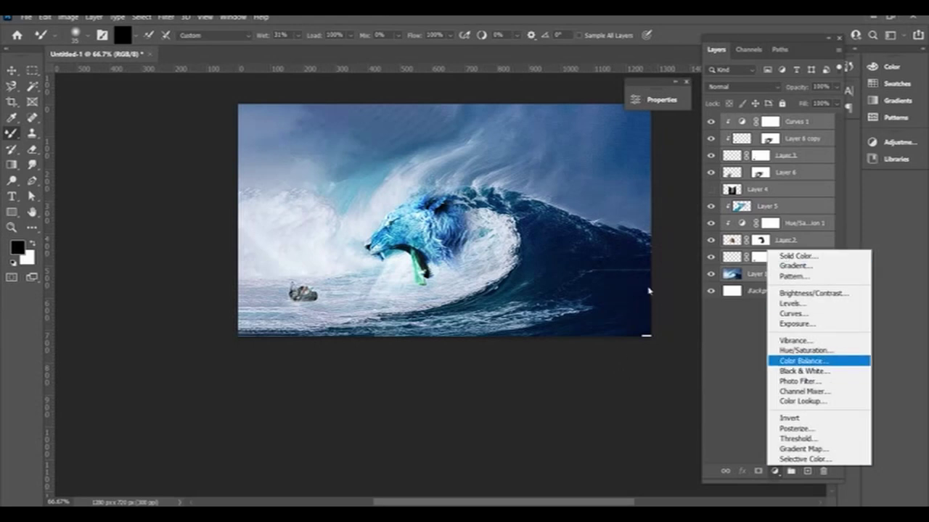
{"action": "left_click", "coordinate": [800, 381]}
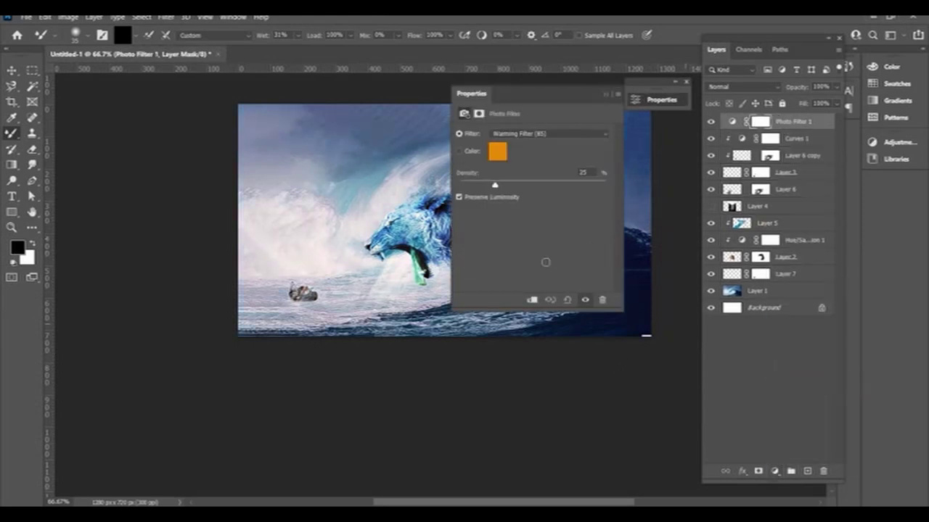
{"action": "left_click", "coordinate": [456, 133]}
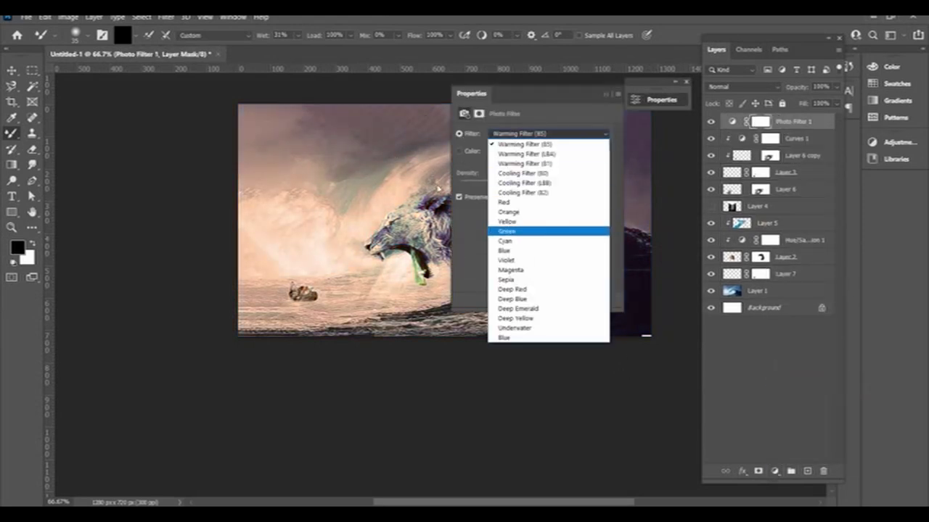
{"action": "key", "text": "Down"}
{"action": "key", "text": "Return"}
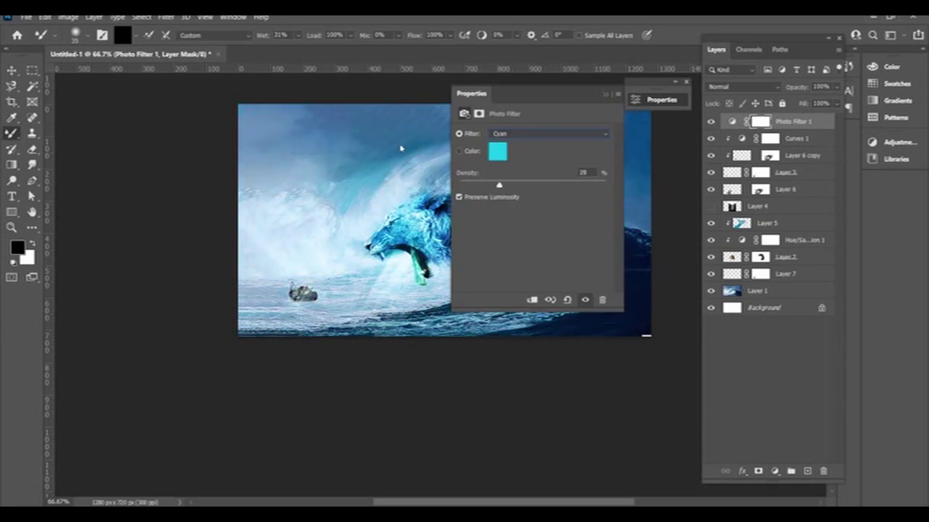
{"action": "type", "text": "95"}
{"action": "key", "text": "Up"}
{"action": "key", "text": "Up"}
{"action": "key", "text": "Down"}
{"action": "key", "text": "Down"}
{"action": "key", "text": "Return"}
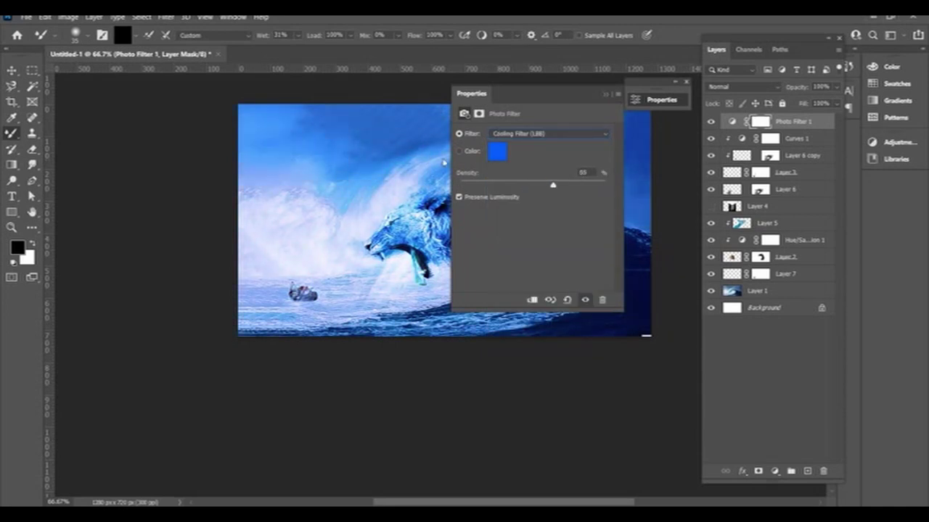
{"action": "left_click", "coordinate": [483, 80]}
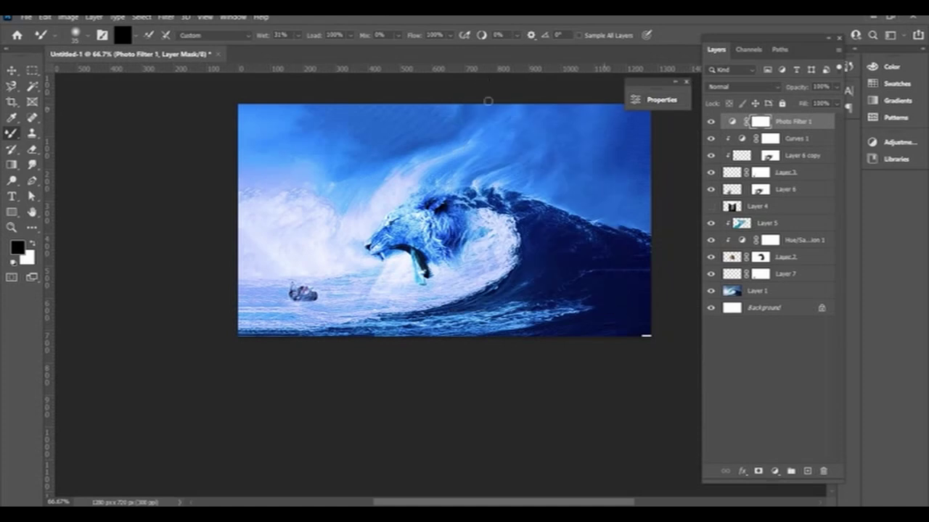
{"action": "left_click", "coordinate": [774, 471]}
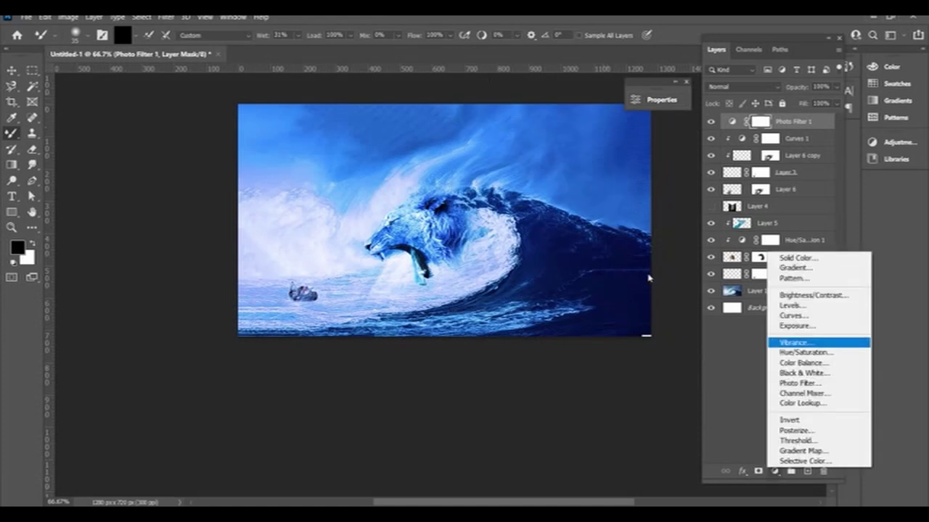
- Add a Vibrance adjustment layer with Vibrance raised to +23
{"action": "left_click", "coordinate": [794, 341]}
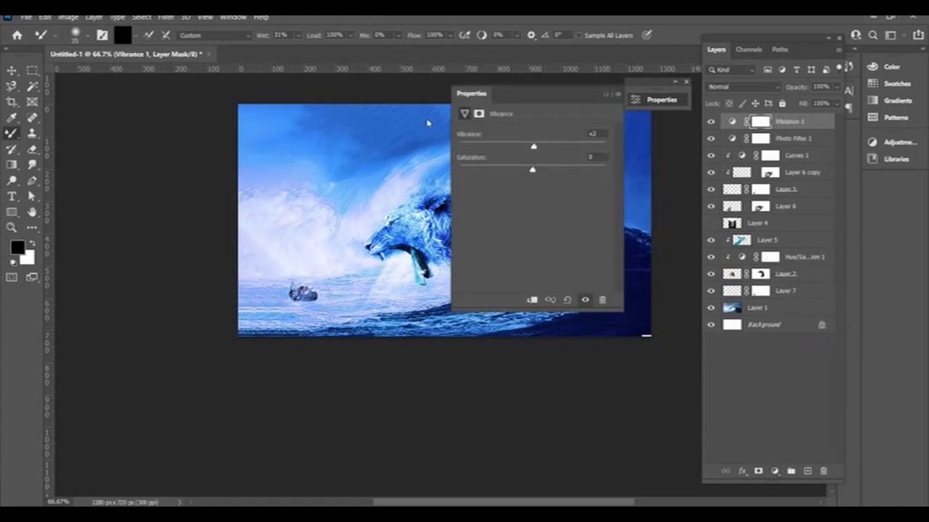
{"action": "left_click_drag", "start_coordinate": [533, 146], "coordinate": [549, 146]}
{"action": "left_click", "coordinate": [485, 82]}
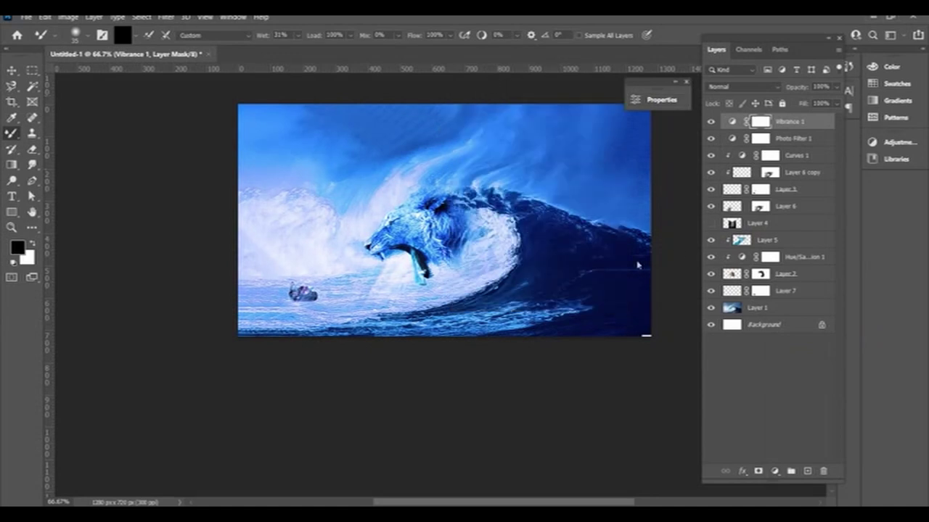
- Stamp all visible layers into a new Layer 8 and launch the Camera Raw Filter
{"action": "key", "text": "ctrl+alt+a"}
{"action": "key", "text": "ctrl+shift+alt+e"}
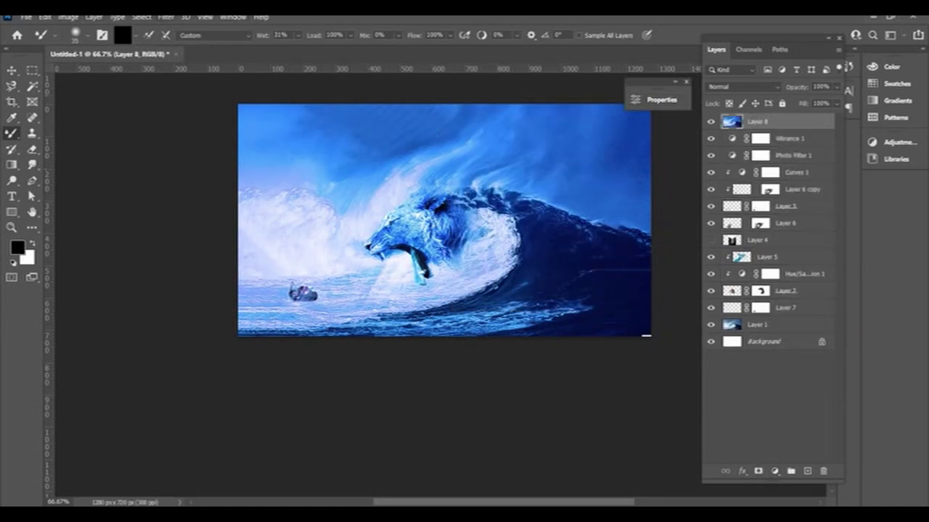
{"action": "left_click", "coordinate": [165, 16]}
{"action": "left_click", "coordinate": [152, 96]}
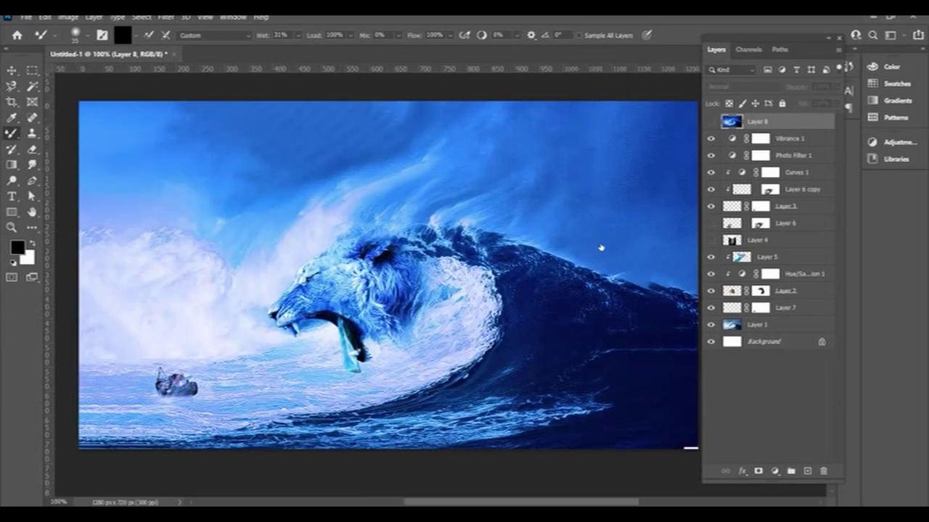
- Freehand-lasso the wave curl around the lion's head and copy it to its own layer
{"action": "right_click", "coordinate": [11, 85]}
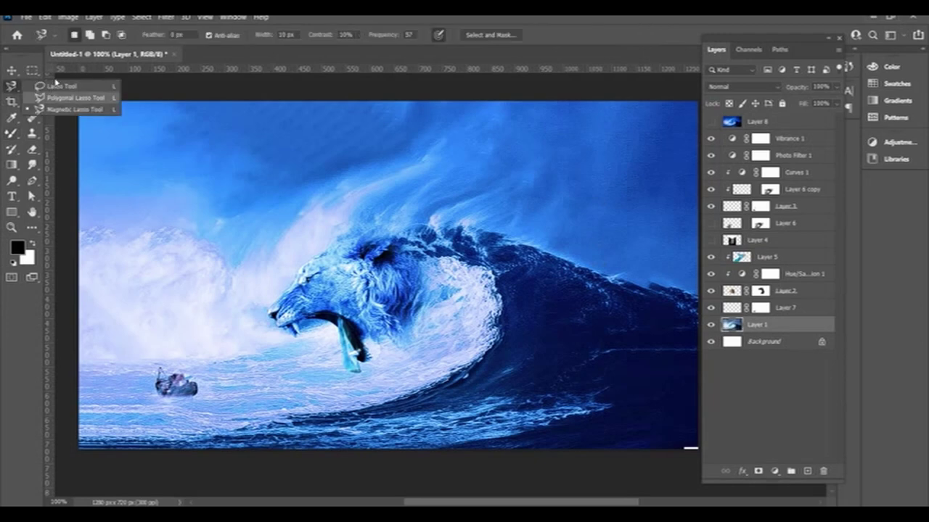
{"action": "left_click", "coordinate": [58, 86]}
{"action": "left_click_drag", "start_coordinate": [328, 245], "coordinate": [341, 268]}
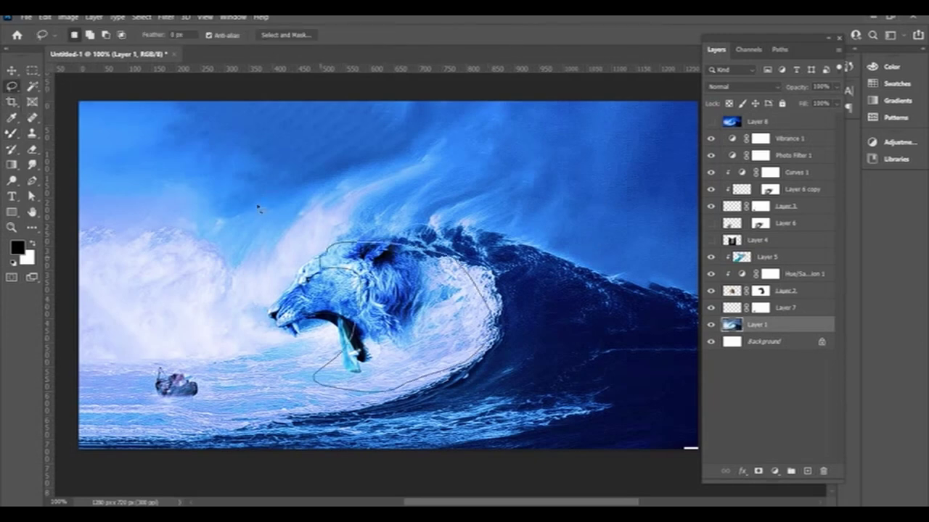
{"action": "key", "text": "ctrl+j"}
- Move the wave piece over the boat, rotating it about 90° and shrinking it to half width
{"action": "key", "text": "ctrl+t"}
{"action": "mouse_move", "coordinate": [378, 253]}
{"action": "left_mouse_down"}
{"action": "mouse_move", "coordinate": [144, 340]}
{"action": "mouse_move", "coordinate": [133, 376]}
{"action": "left_mouse_up"}
{"action": "left_click_drag", "start_coordinate": [66, 436], "coordinate": [196, 485]}
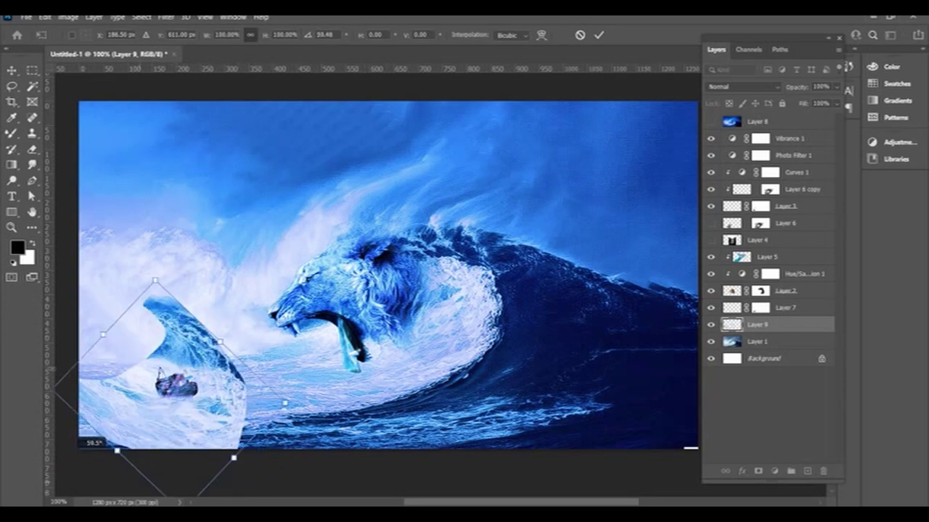
{"action": "left_click_drag", "start_coordinate": [158, 335], "coordinate": [159, 358]}
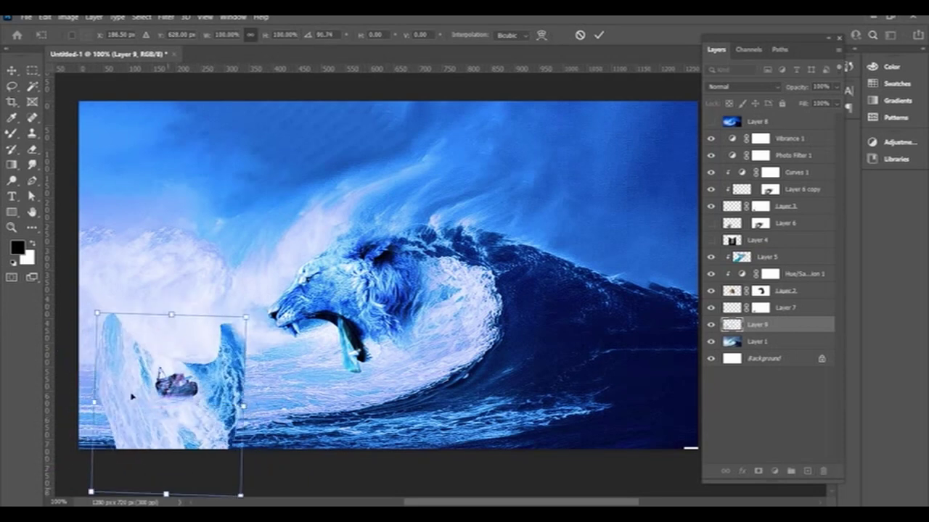
{"action": "left_click_drag", "start_coordinate": [166, 494], "coordinate": [166, 404]}
{"action": "left_click_drag", "start_coordinate": [148, 326], "coordinate": [130, 354]}
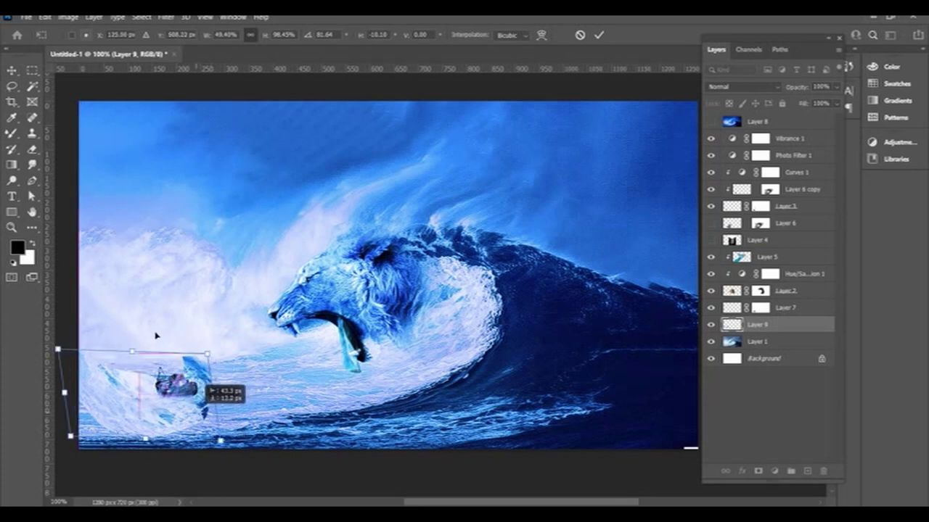
- Warp the wave piece to curl around the boat, apply it, and add a layer mask
{"action": "left_click", "coordinate": [540, 35]}
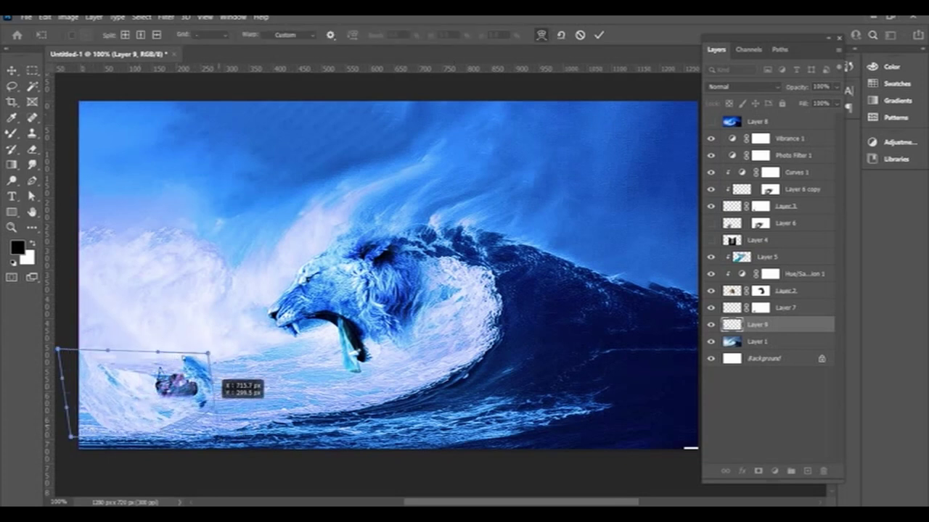
{"action": "left_click_drag", "start_coordinate": [164, 351], "coordinate": [160, 338]}
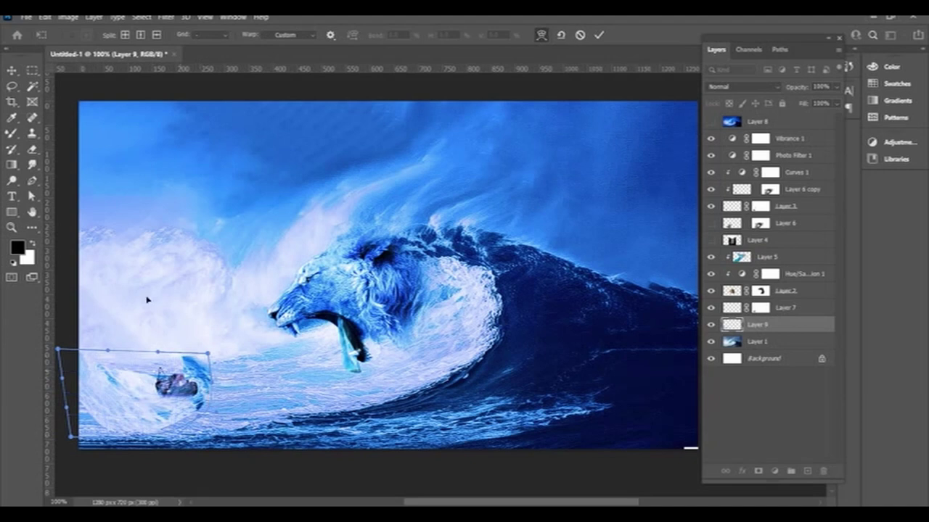
{"action": "left_click_drag", "start_coordinate": [95, 420], "coordinate": [131, 385]}
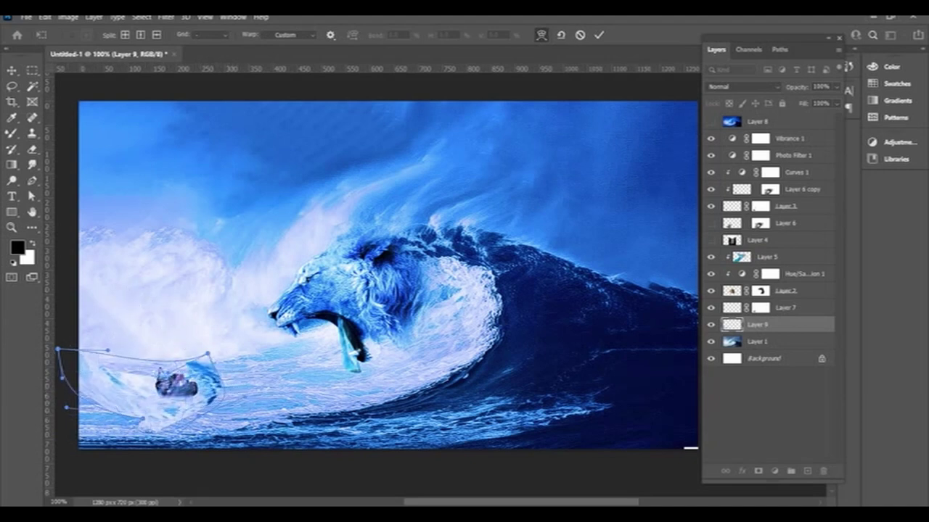
{"action": "key", "text": "Return"}
{"action": "key", "text": "l"}
{"action": "key", "text": "b"}
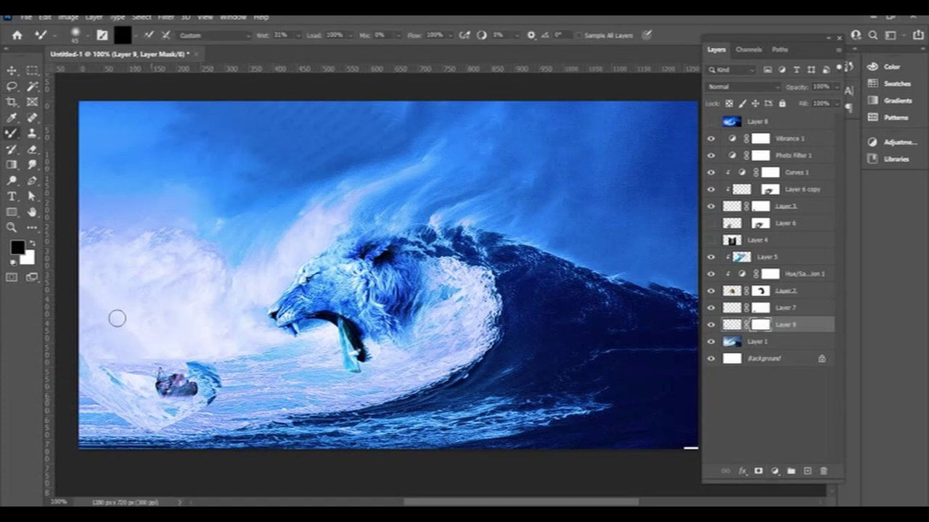
- Soften the spray's edges through Layer 9's mask, then select Vibrance 1 down to Layer 1
{"action": "left_click_drag", "start_coordinate": [87, 381], "coordinate": [123, 407]}
{"action": "mouse_move", "coordinate": [111, 351]}
{"action": "left_mouse_down"}
{"action": "mouse_move", "coordinate": [106, 302]}
{"action": "mouse_move", "coordinate": [127, 331]}
{"action": "mouse_move", "coordinate": [102, 336]}
{"action": "mouse_move", "coordinate": [176, 313]}
{"action": "mouse_move", "coordinate": [149, 288]}
{"action": "mouse_move", "coordinate": [177, 317]}
{"action": "left_mouse_up"}
{"action": "left_click_drag", "start_coordinate": [133, 341], "coordinate": [95, 313]}
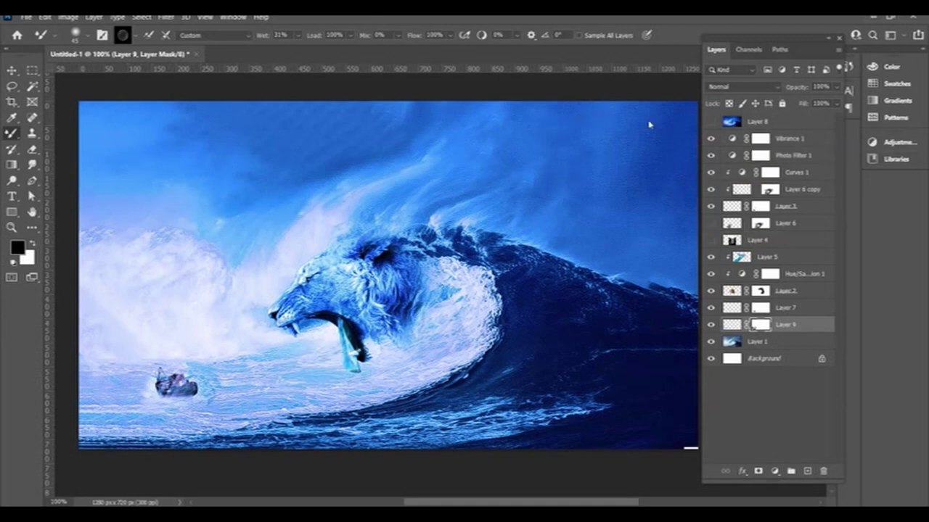
{"action": "key", "text": "alt+period"}
{"action": "key", "text": "shift+alt+comma"}
- Stamp visible into Layer 10 and grade in Camera Raw: Temperature -14, Tint +6, Exposure -0.65, Contrast +15, Highlights +48, Whites +53
{"action": "key", "text": "ctrl+alt+e"}
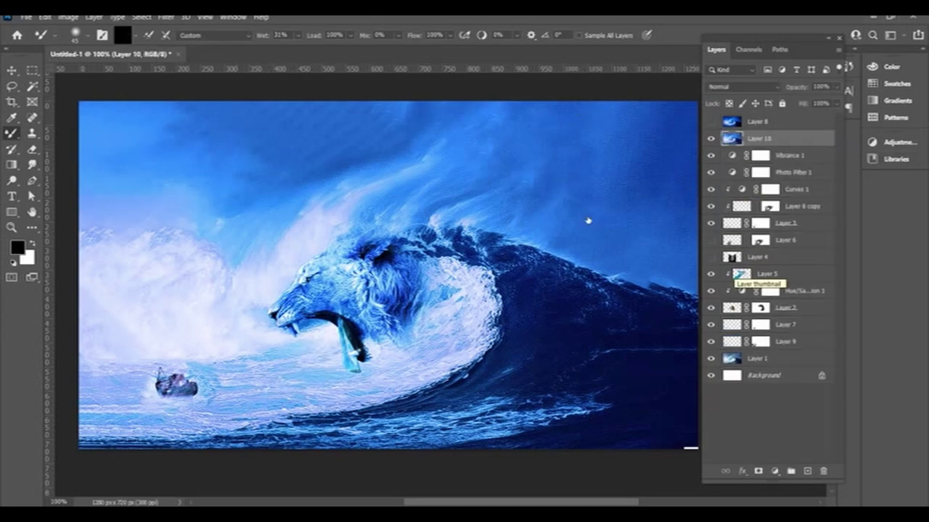
{"action": "left_click", "coordinate": [141, 16]}
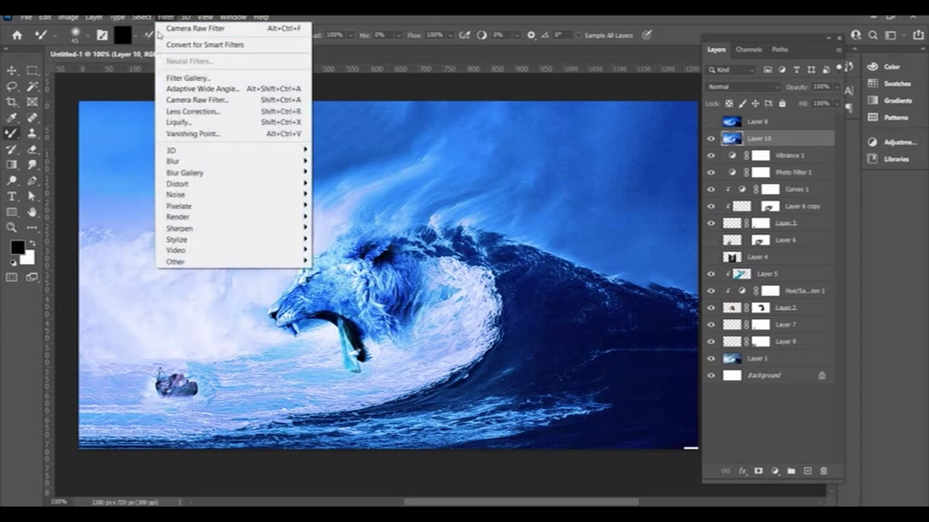
{"action": "left_click", "coordinate": [166, 98]}
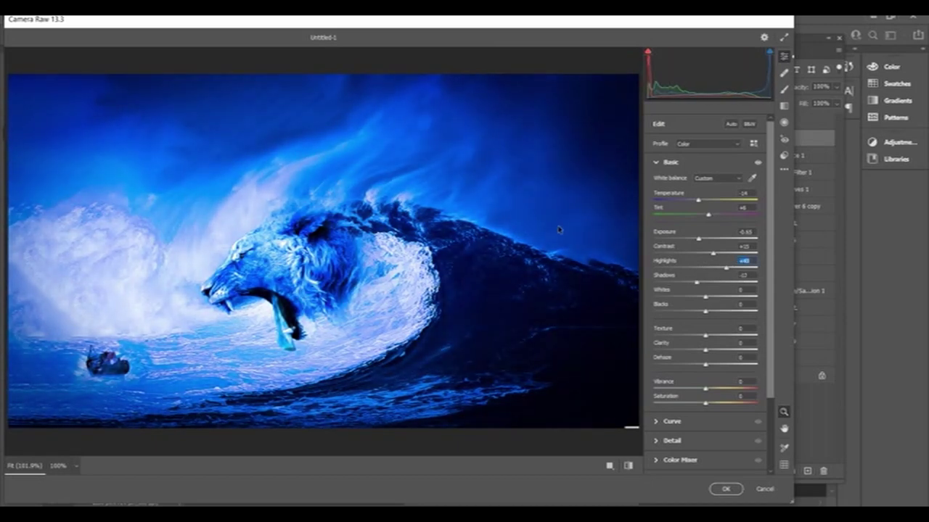
{"action": "key", "text": "alt"}
{"action": "key", "text": "alt"}
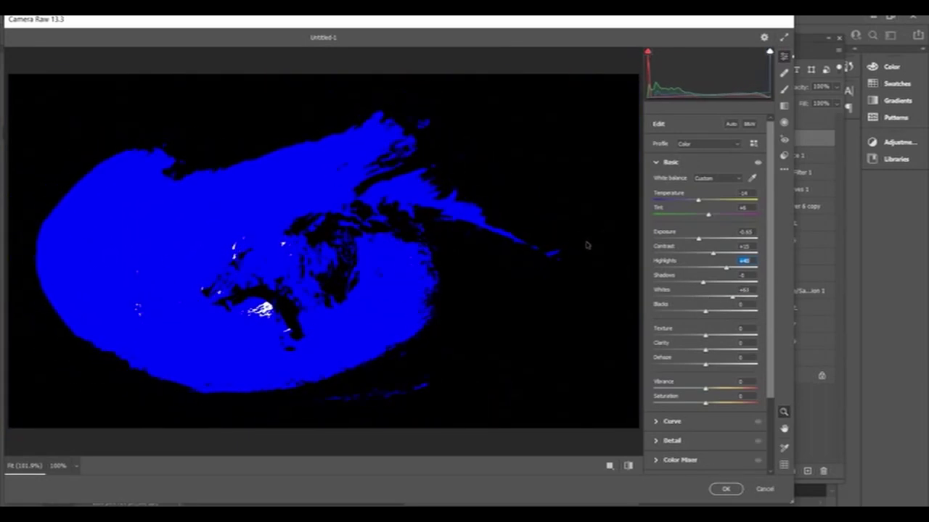